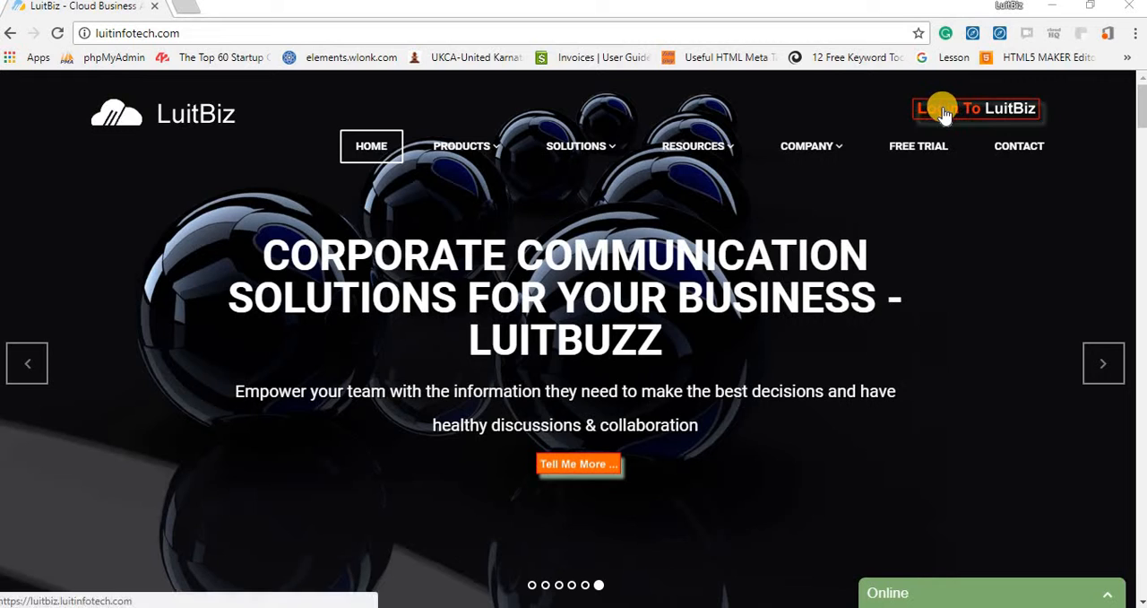
Open the LuitBiz login page and sign in with the account's username and password.
{"action": "left_click", "coordinate": [944, 112]}
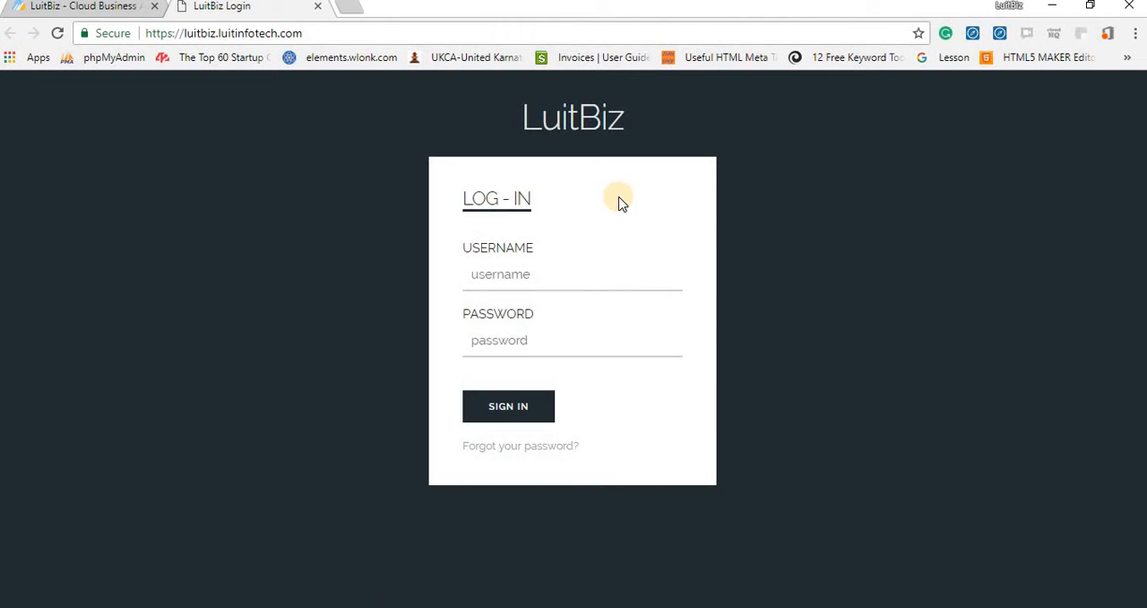
{"action": "left_click", "coordinate": [500, 275]}
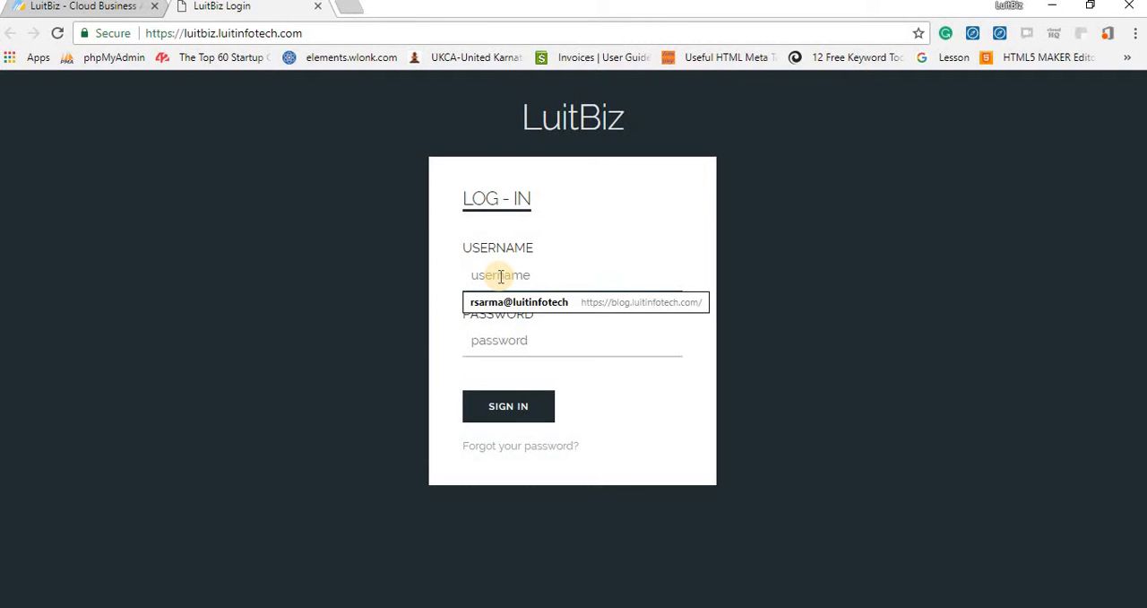
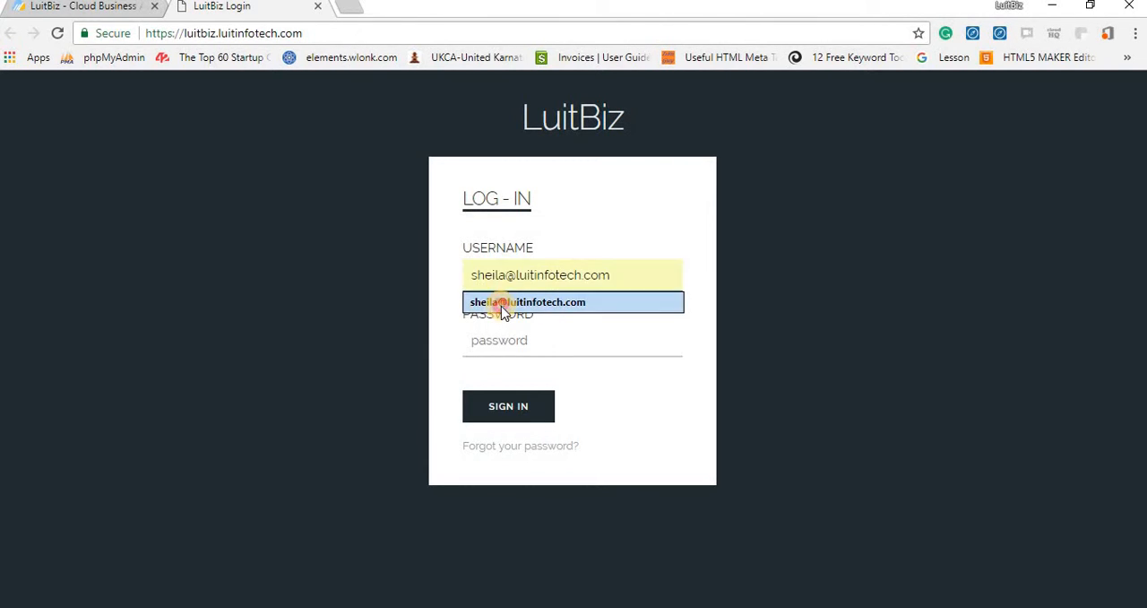
{"action": "left_click", "coordinate": [502, 302]}
{"action": "left_click", "coordinate": [489, 343]}
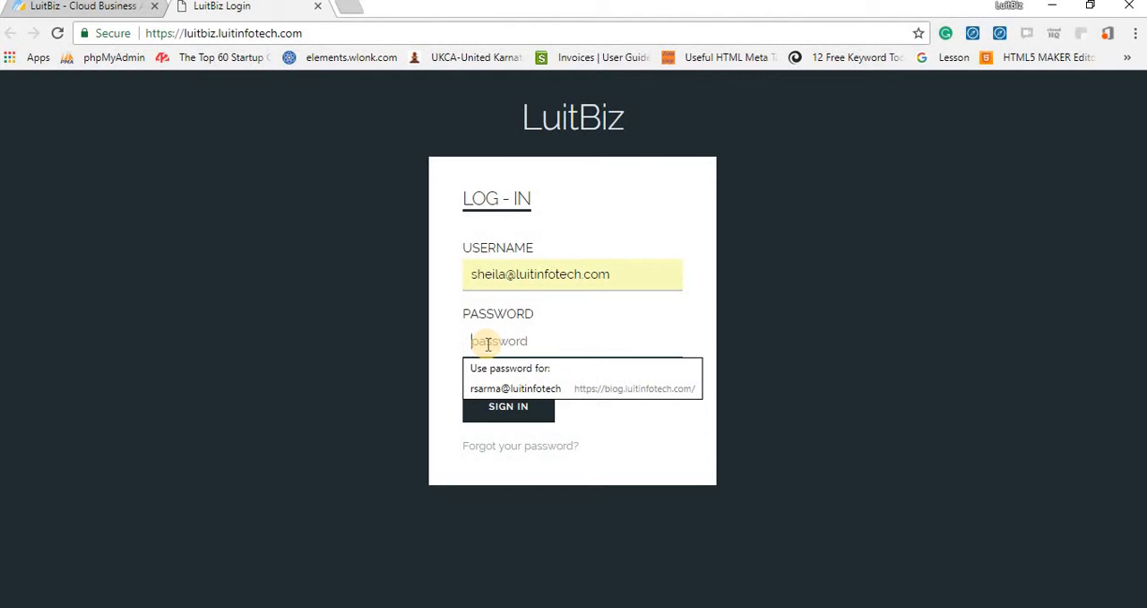
{"action": "type", "text": "•"}
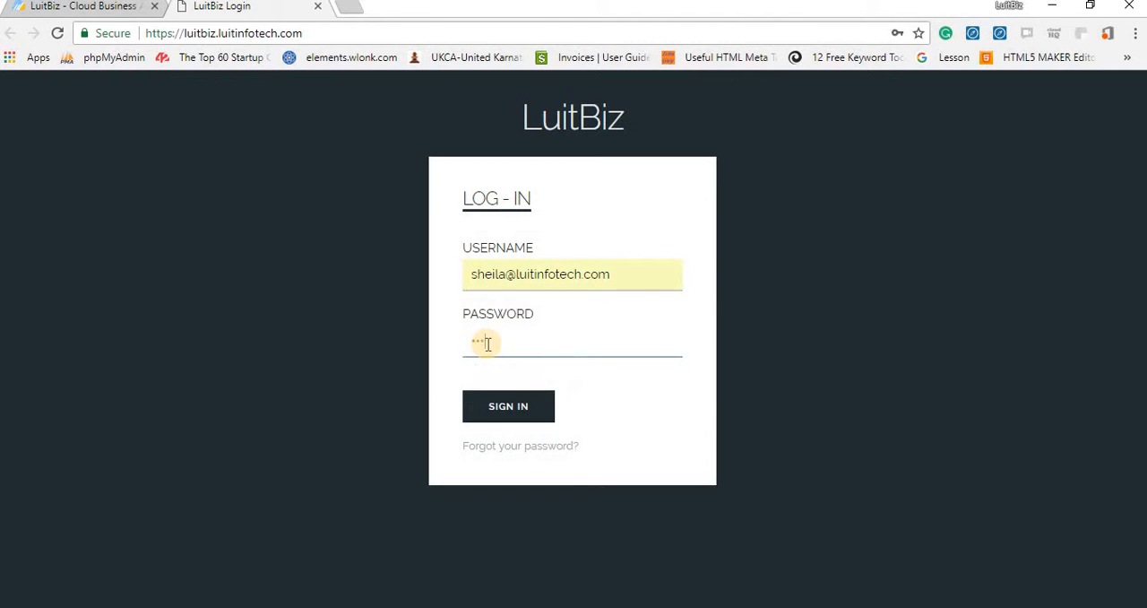
{"action": "left_click", "coordinate": [502, 412]}
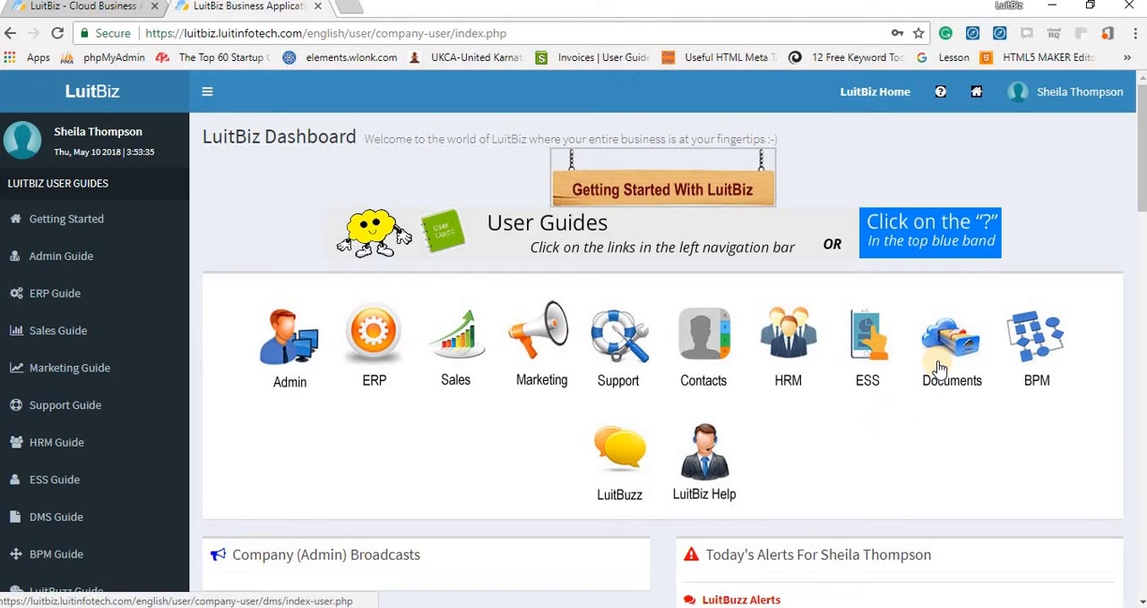
View the support tickets in LuitBiz Help and return to the home dashboard.
{"action": "left_click", "coordinate": [708, 483]}
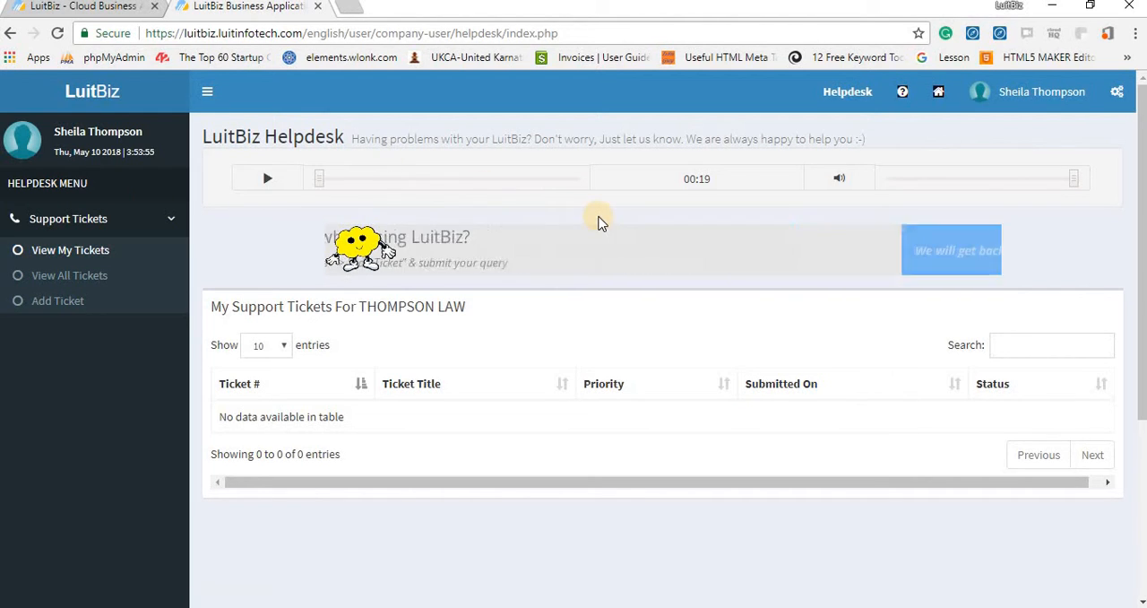
{"action": "left_click", "coordinate": [941, 91]}
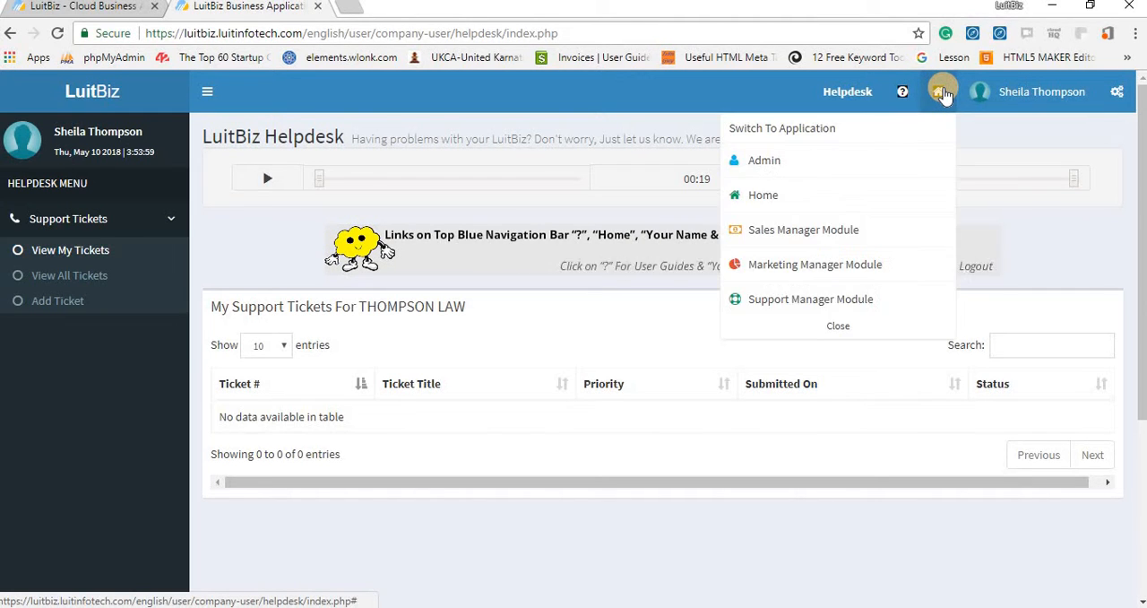
{"action": "left_click", "coordinate": [760, 199]}
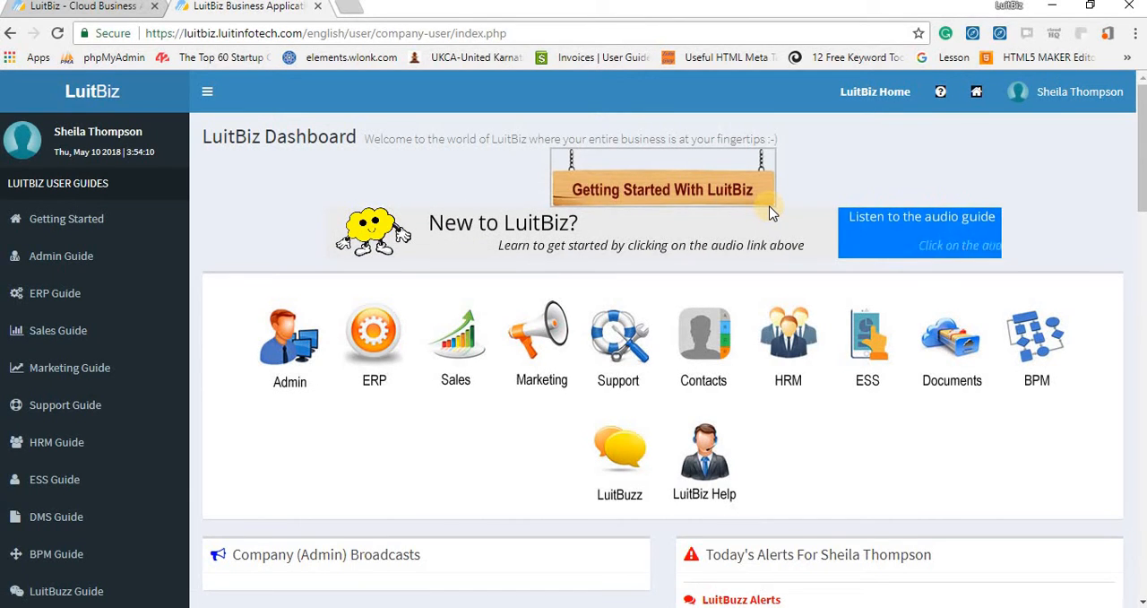
In the Admin module, start a new DMS group for the company THOMPSON LAW.
{"action": "left_click", "coordinate": [289, 358]}
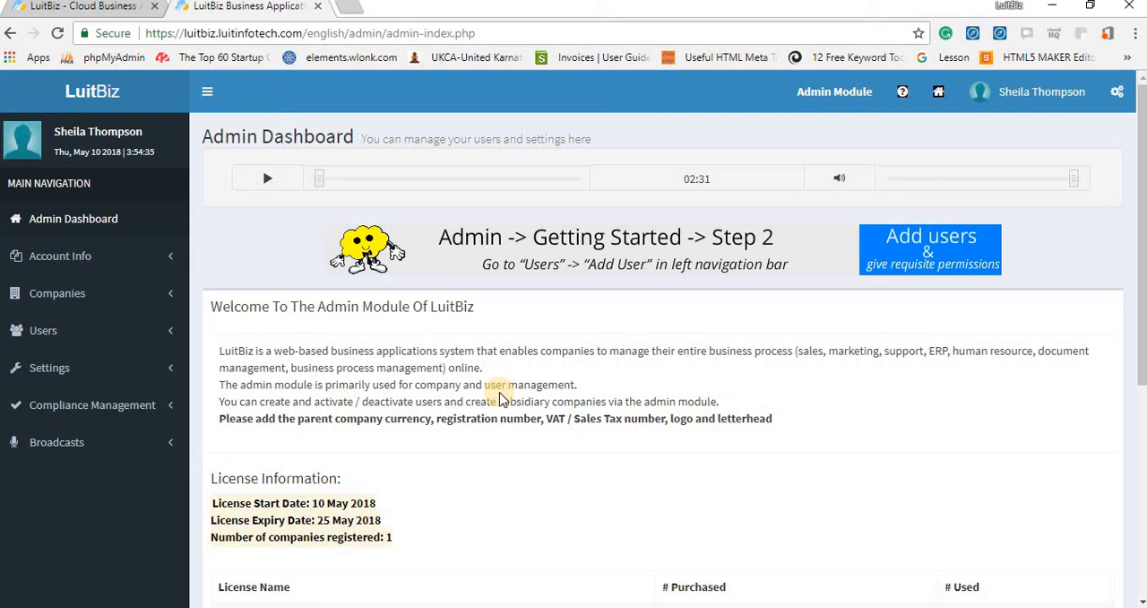
{"action": "left_click", "coordinate": [43, 332]}
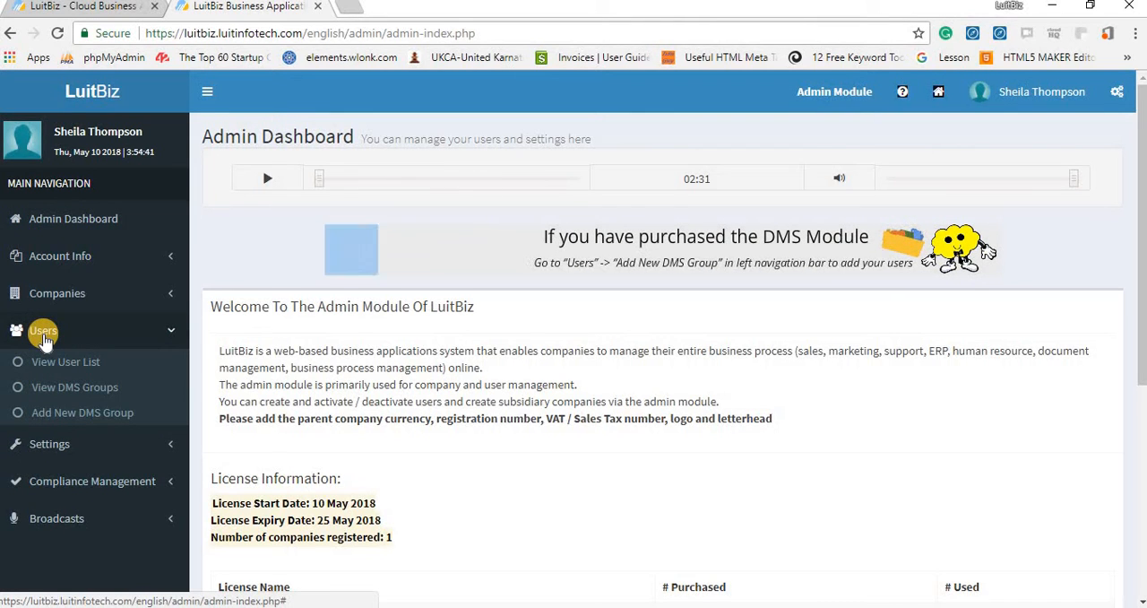
{"action": "left_click", "coordinate": [56, 419]}
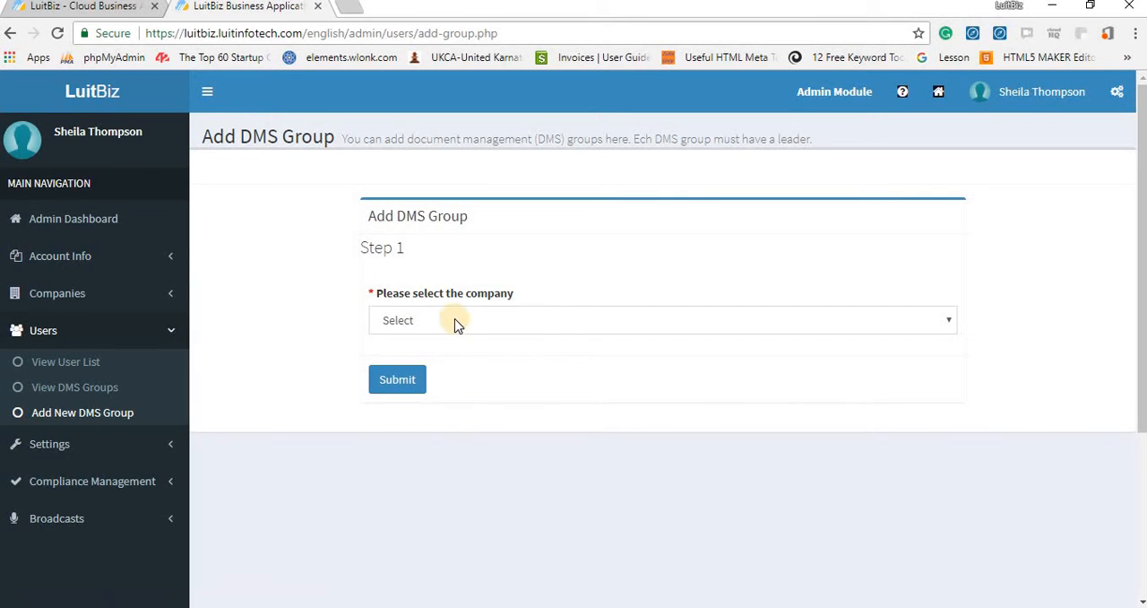
{"action": "left_click", "coordinate": [454, 321]}
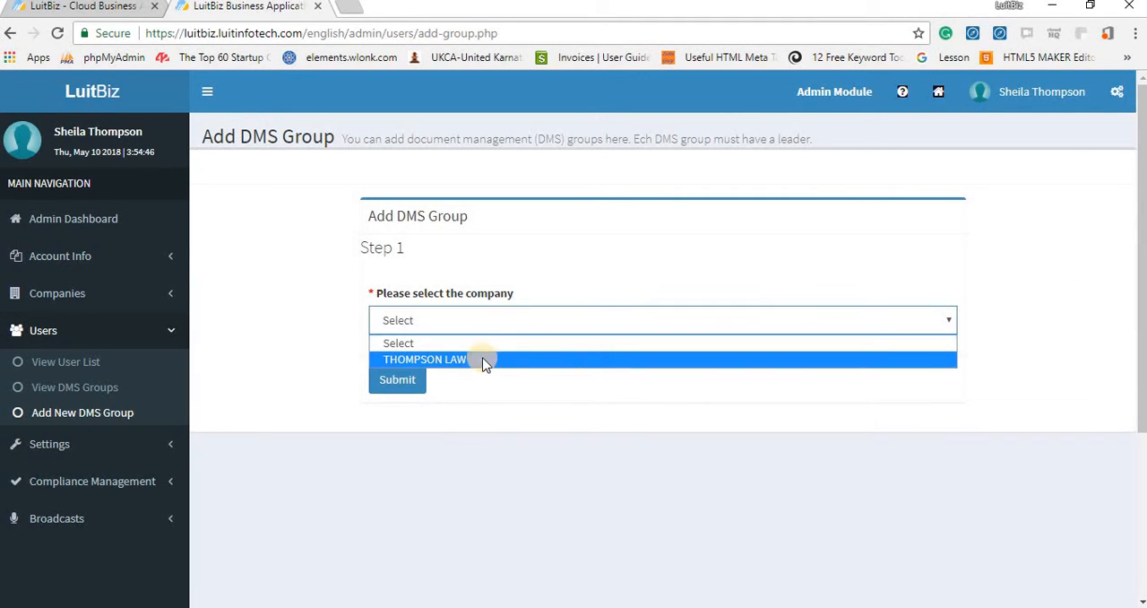
{"action": "left_click", "coordinate": [472, 360]}
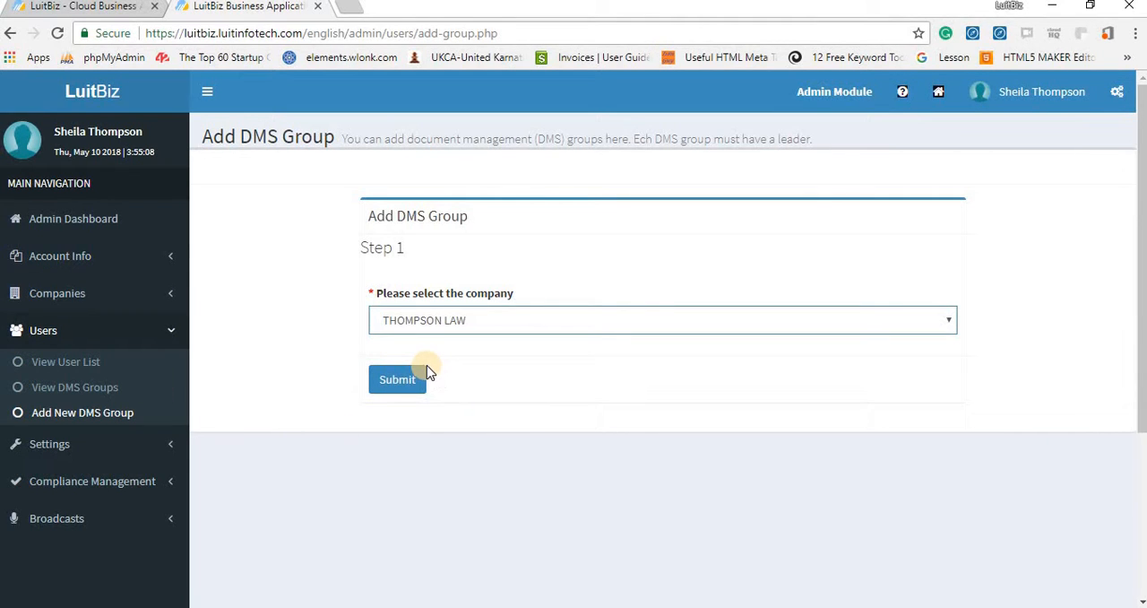
{"action": "left_click", "coordinate": [403, 379]}
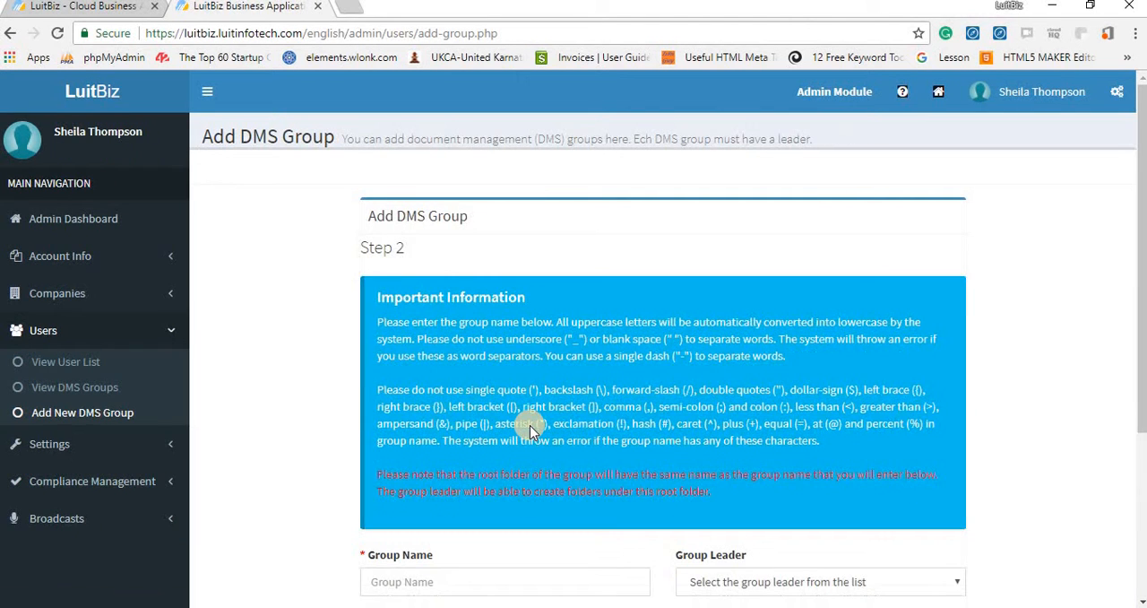
Try to submit the DMS group with the name "Business Law" and the listed user as group leader.
{"action": "scroll", "coordinate": [415, 402], "scroll_direction": "down", "scroll_amount": 3}
{"action": "left_click", "coordinate": [404, 331]}
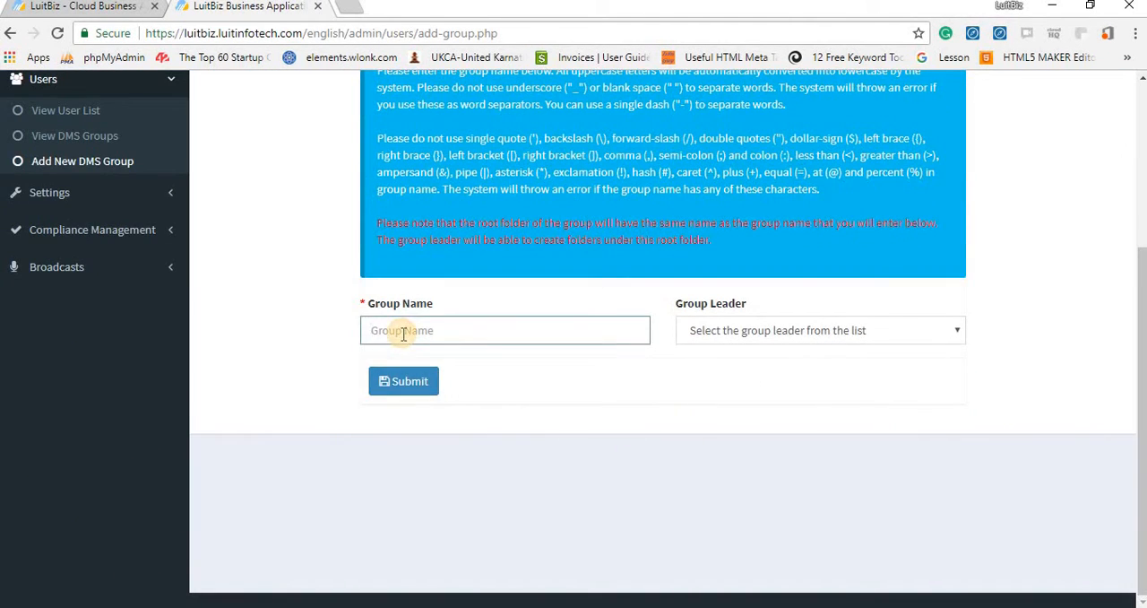
{"action": "type", "text": "Business Law"}
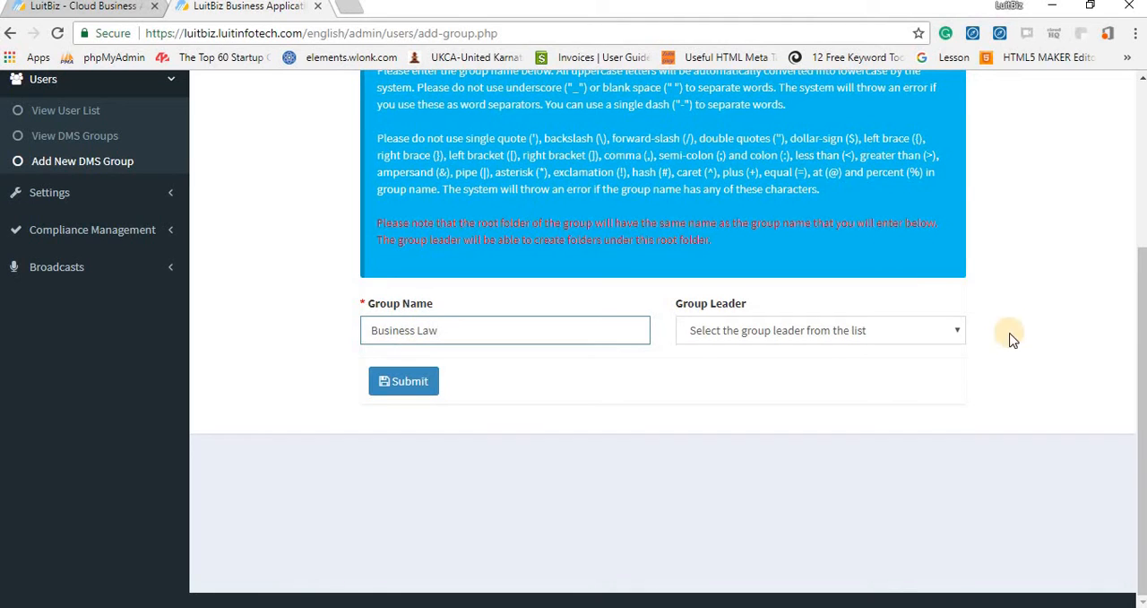
{"action": "left_click", "coordinate": [943, 341]}
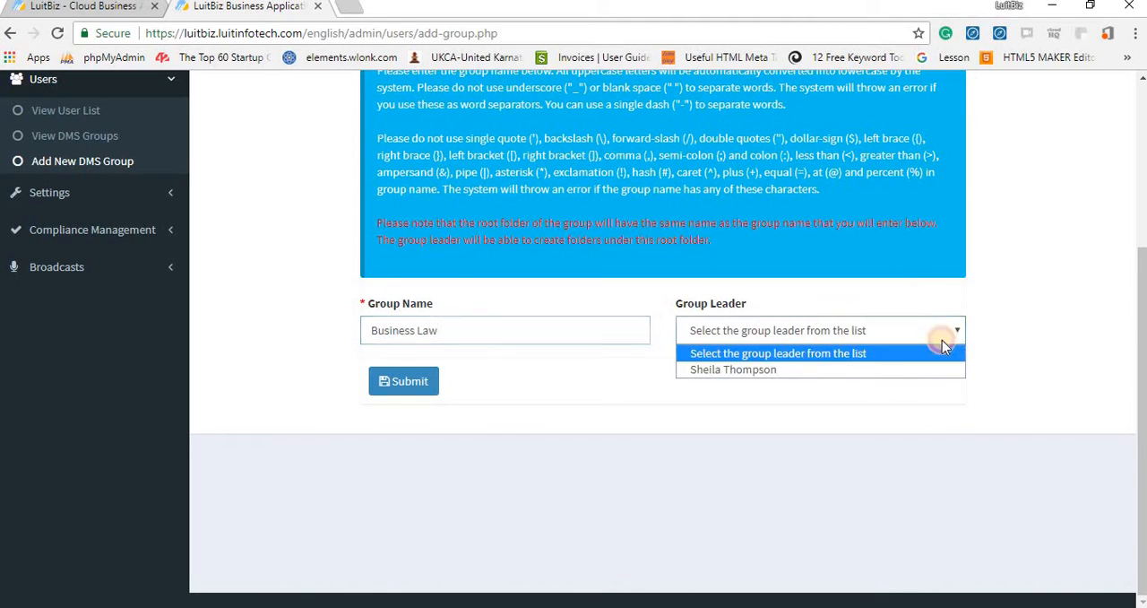
{"action": "left_click", "coordinate": [774, 370]}
{"action": "left_click", "coordinate": [402, 383]}
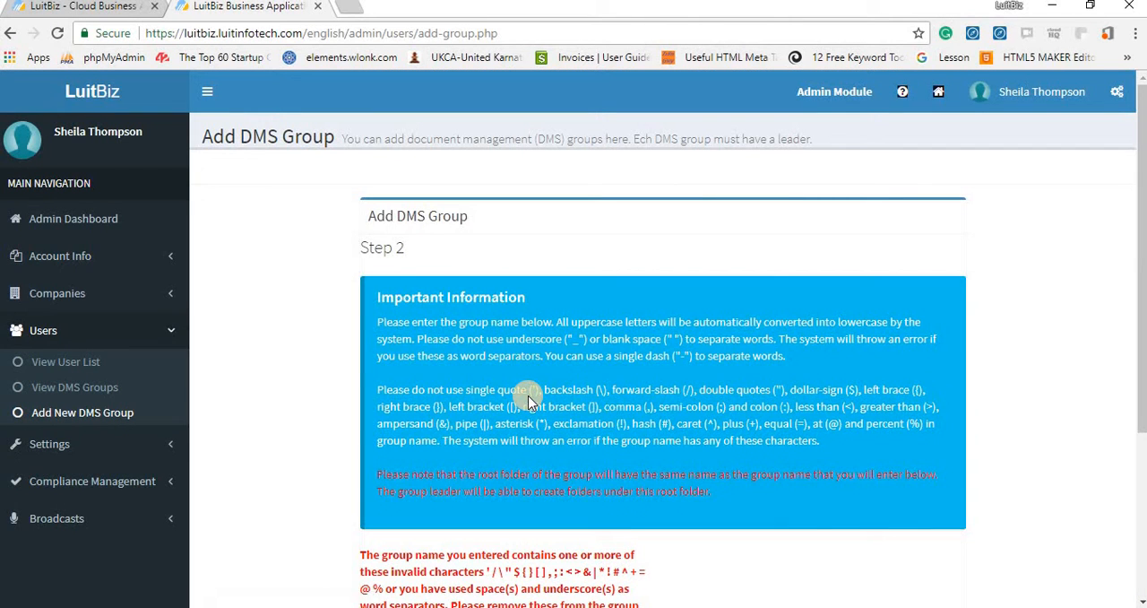
Change the group name to "Business-Law", submit the group, and view the list of DMS groups.
{"action": "scroll", "coordinate": [538, 412], "scroll_direction": "down", "scroll_amount": 5}
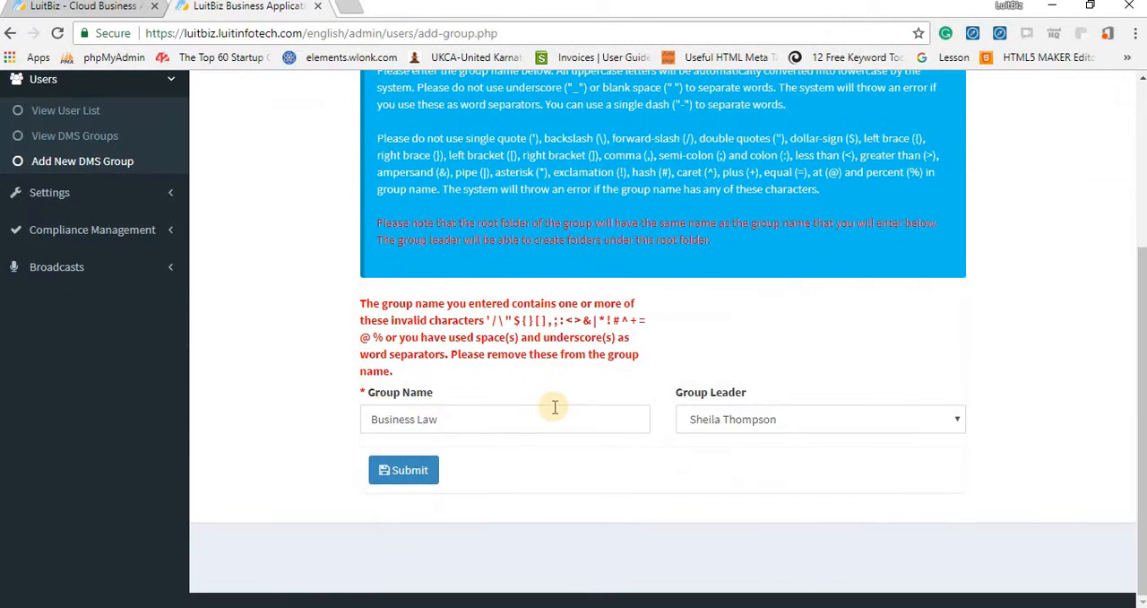
{"action": "left_click", "coordinate": [417, 420]}
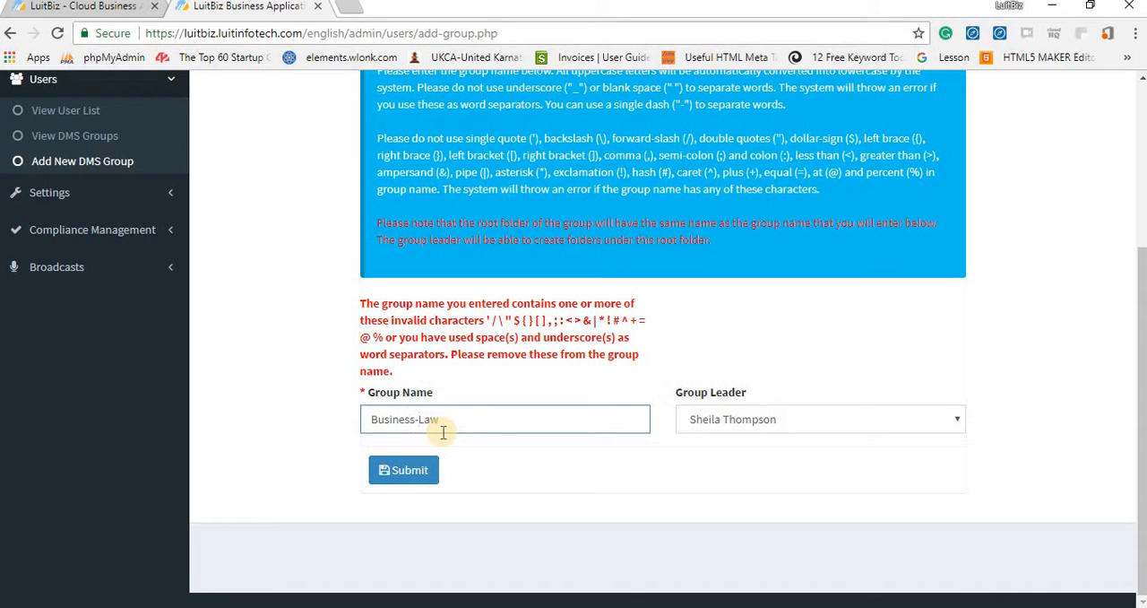
{"action": "left_click", "coordinate": [405, 475]}
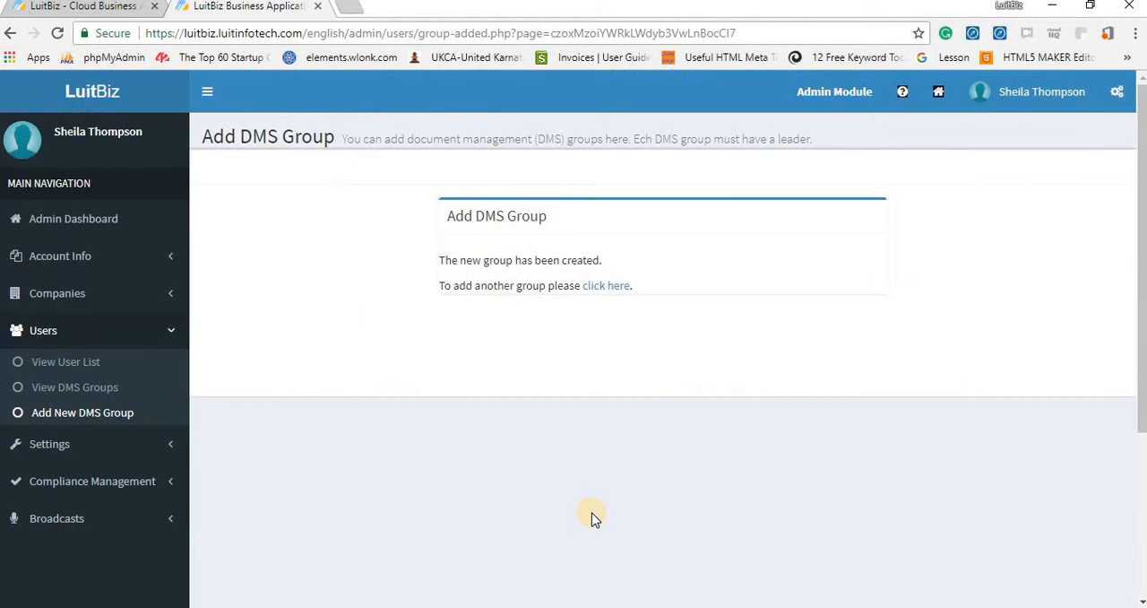
{"action": "left_click", "coordinate": [52, 384]}
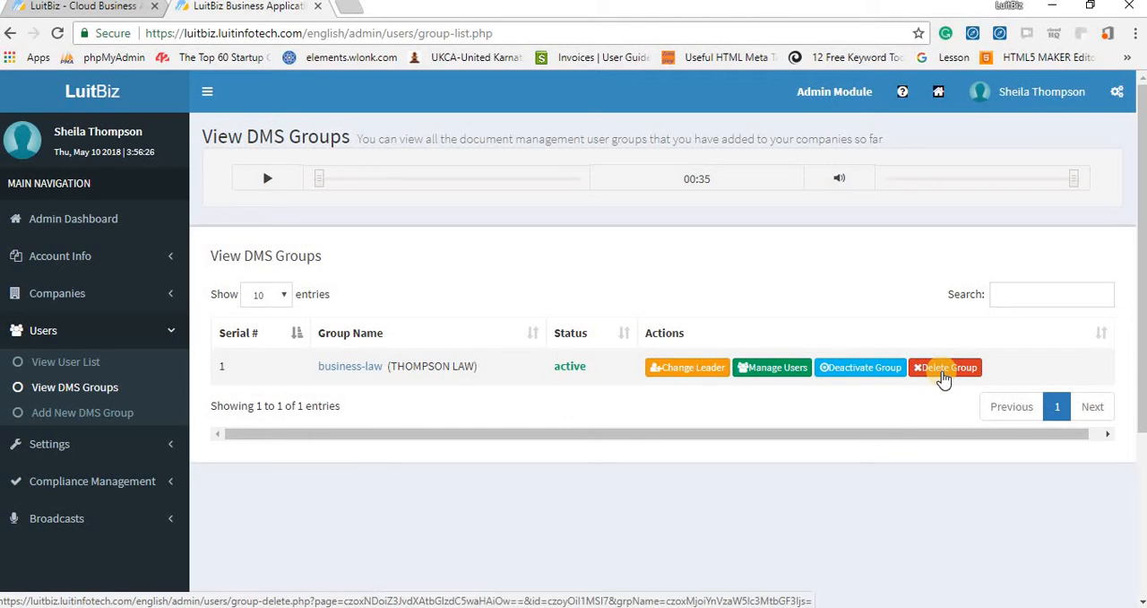
Start adding a subsidiary company and enter "Thompson Law in San Francisco" as its company name.
{"action": "left_click", "coordinate": [58, 301]}
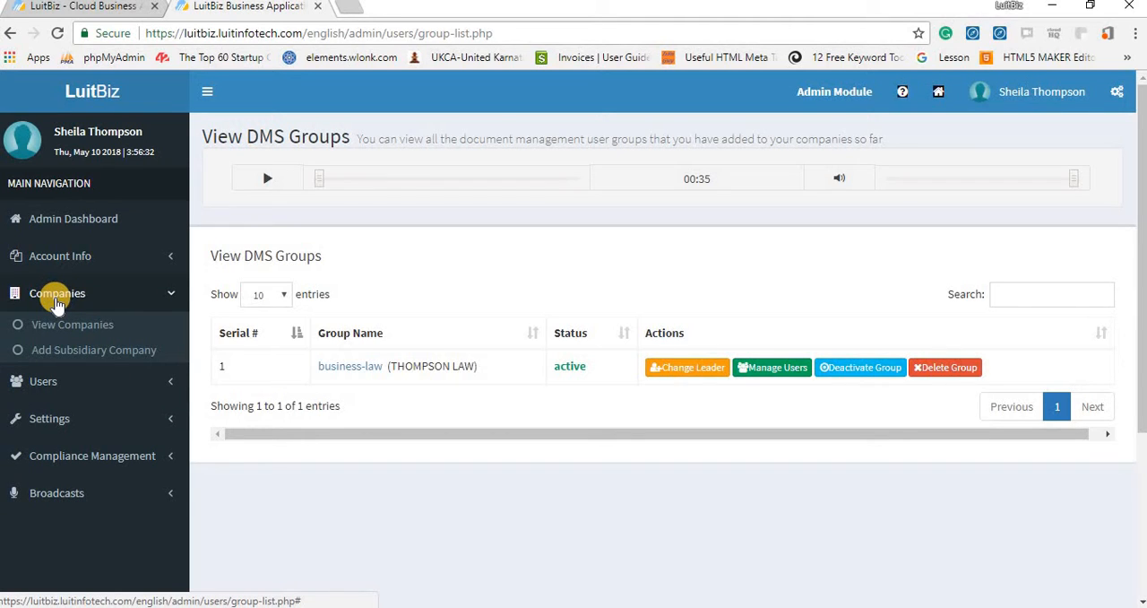
{"action": "left_click", "coordinate": [76, 354]}
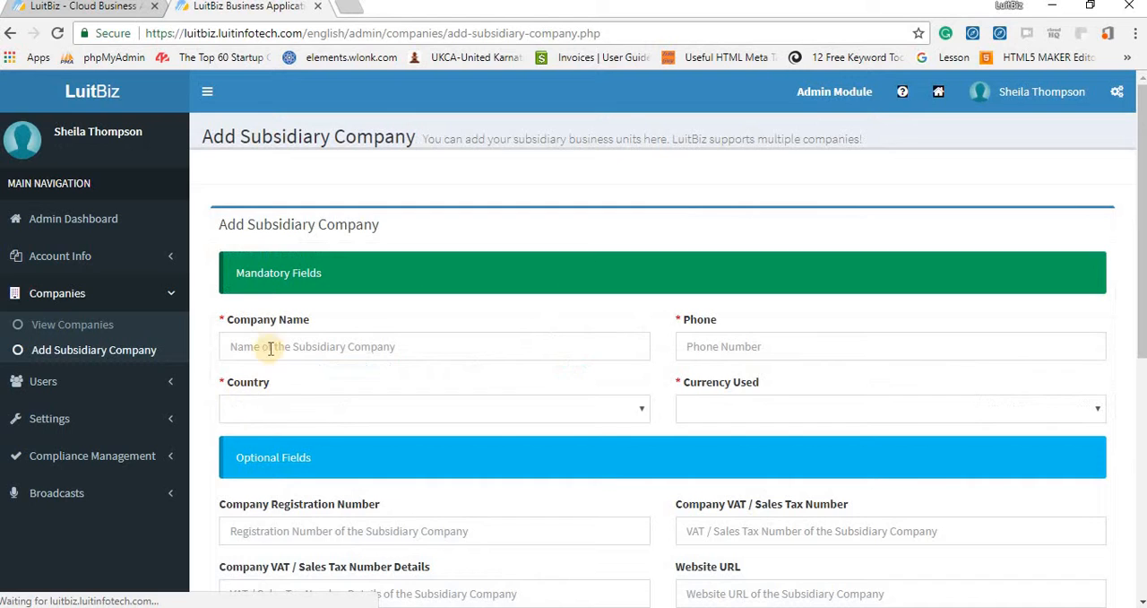
{"action": "left_click", "coordinate": [256, 357]}
{"action": "type", "text": "Th"}
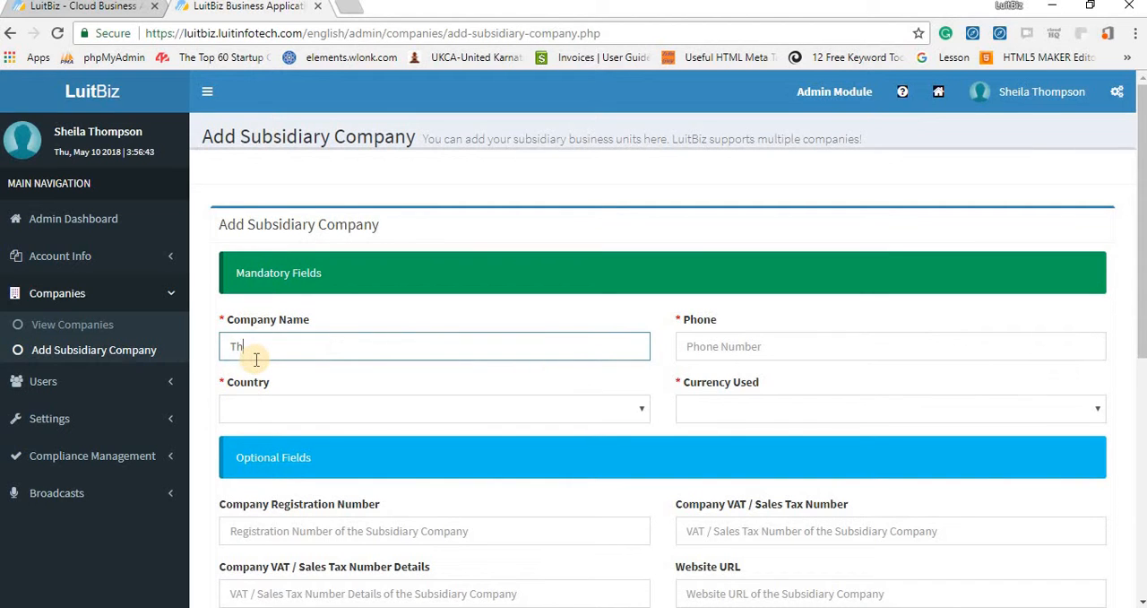
{"action": "type", "text": "ompson Law in San Fran"}
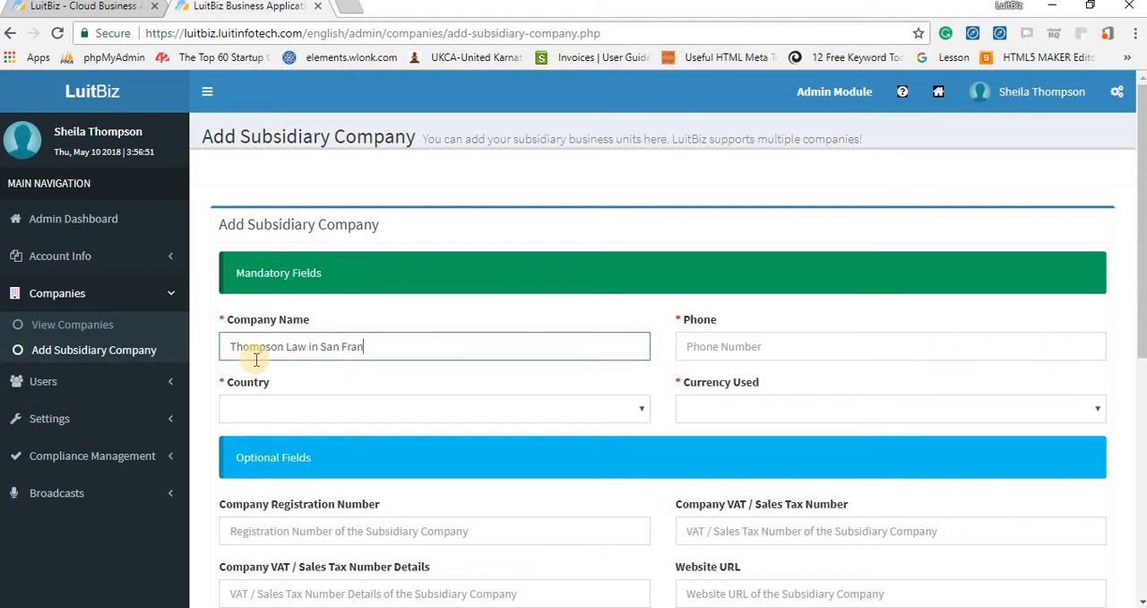
{"action": "type", "text": "cisco"}
Enter the subsidiary company's phone number.
{"action": "left_click", "coordinate": [699, 348]}
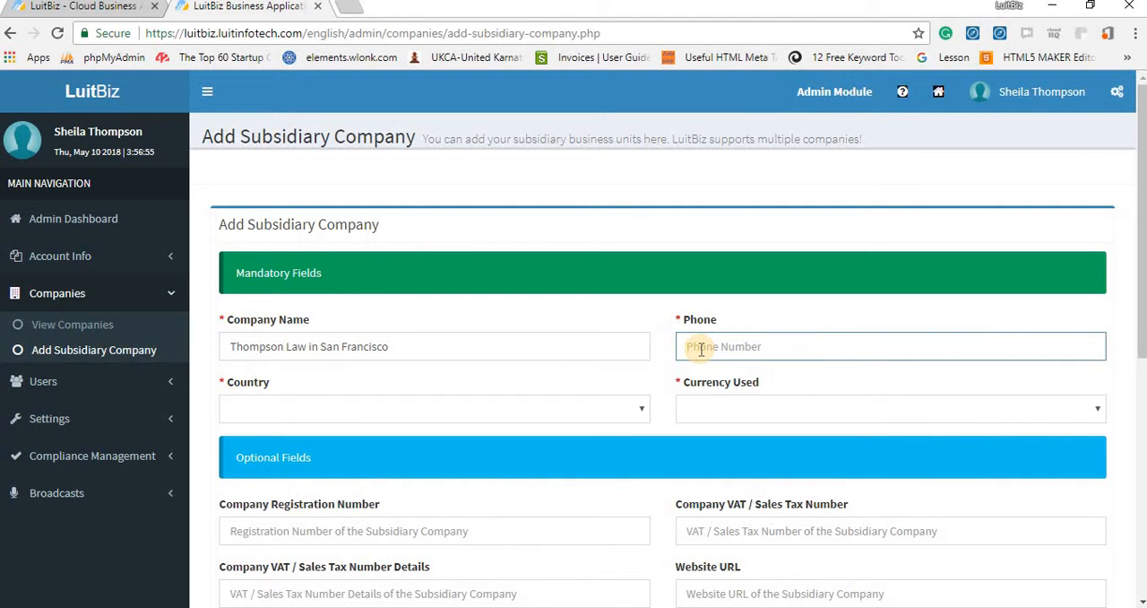
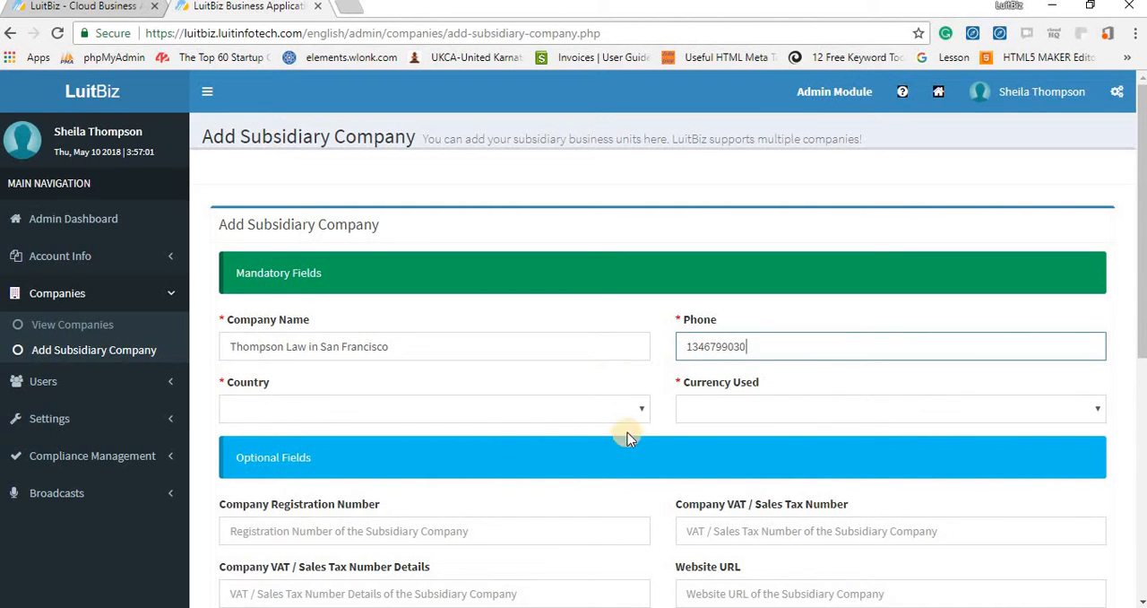
Set the subsidiary company's country to United States of America.
{"action": "left_click", "coordinate": [638, 404]}
{"action": "key", "text": "u"}
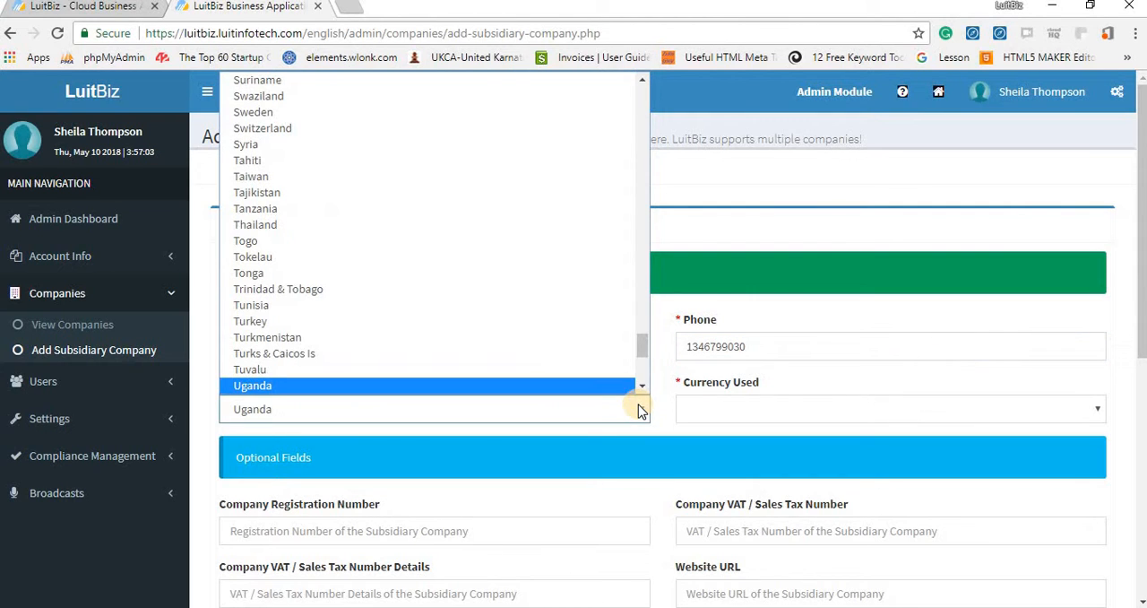
{"action": "key", "text": "n"}
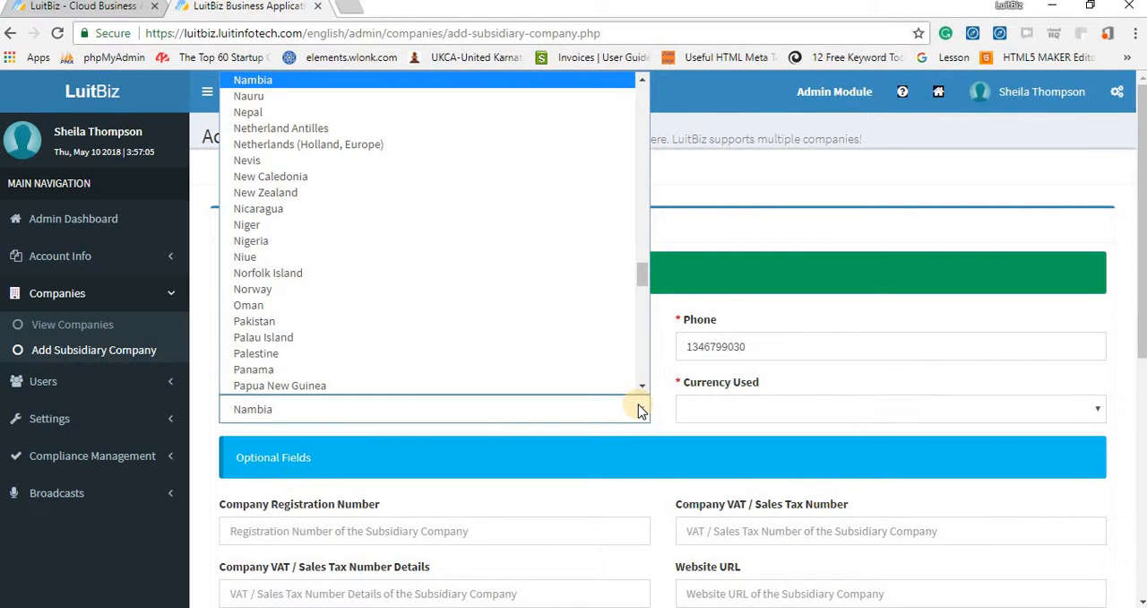
{"action": "key", "text": "u"}
{"action": "key", "text": "n"}
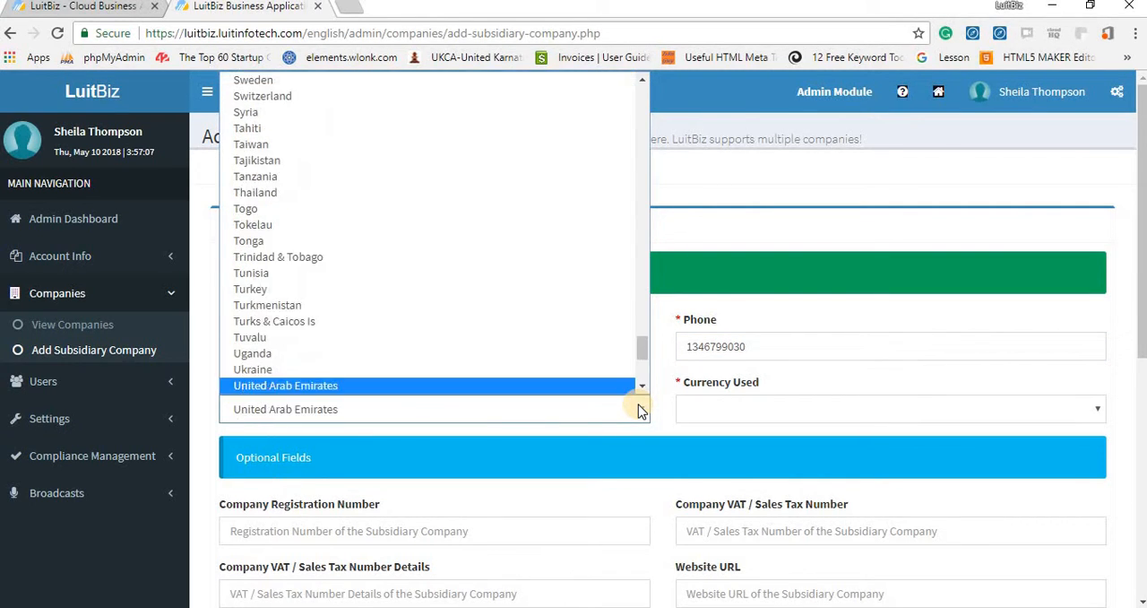
{"action": "left_click", "coordinate": [643, 386]}
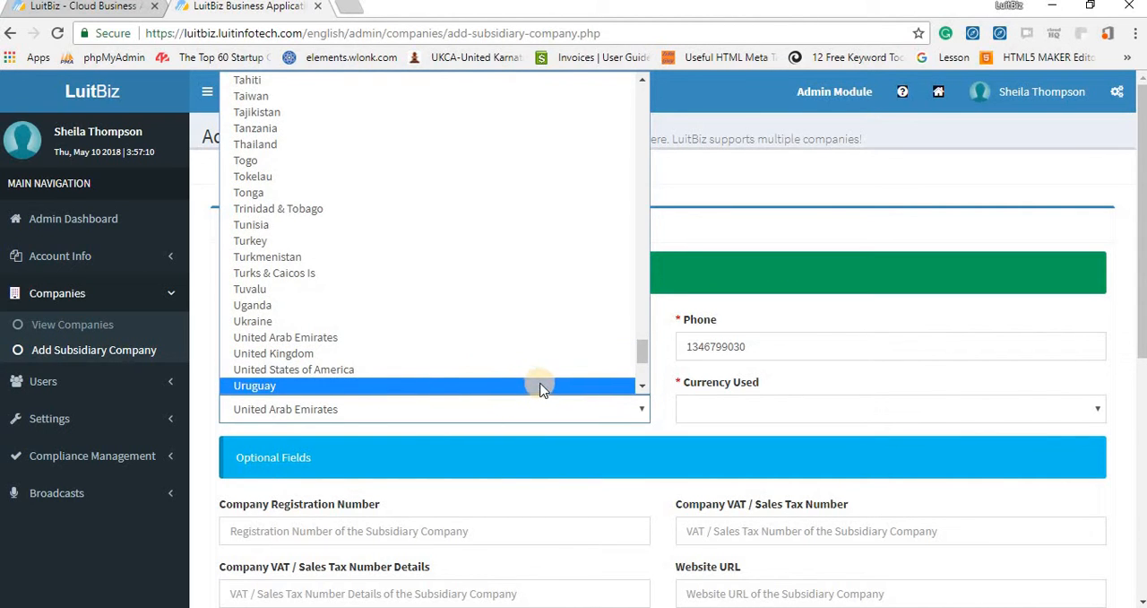
{"action": "left_click", "coordinate": [418, 370]}
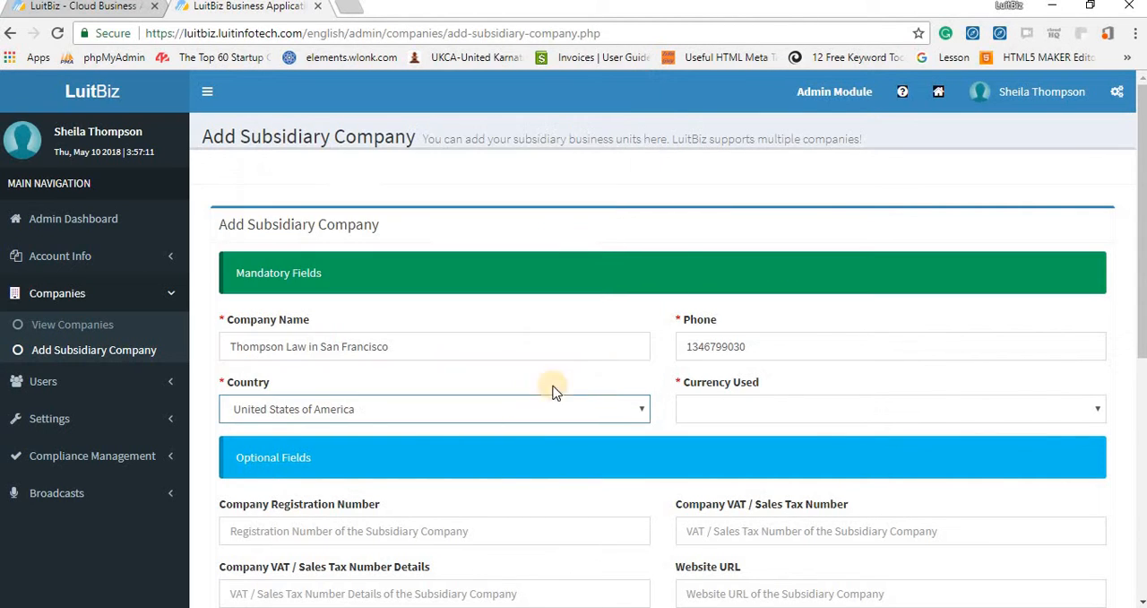
Set the currency used by the subsidiary company to USD - American Dollar.
{"action": "left_click", "coordinate": [1092, 409]}
{"action": "type", "text": "us"}
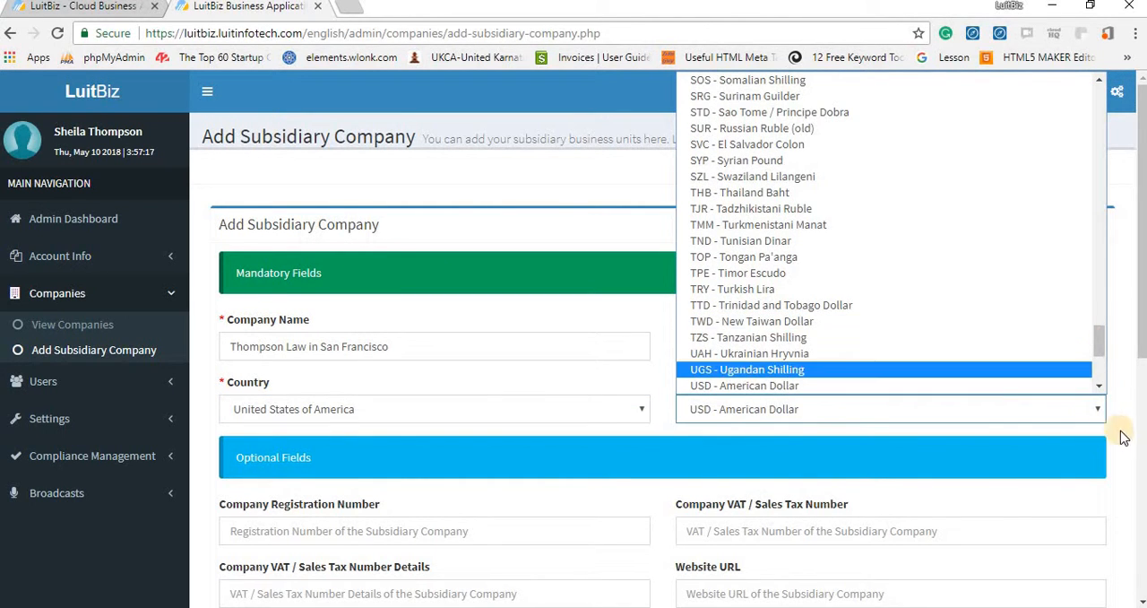
{"action": "left_click", "coordinate": [840, 440]}
Submit the subsidiary company with its optional fields left blank, and view the list of companies.
{"action": "scroll", "coordinate": [593, 490], "scroll_direction": "down", "scroll_amount": 2}
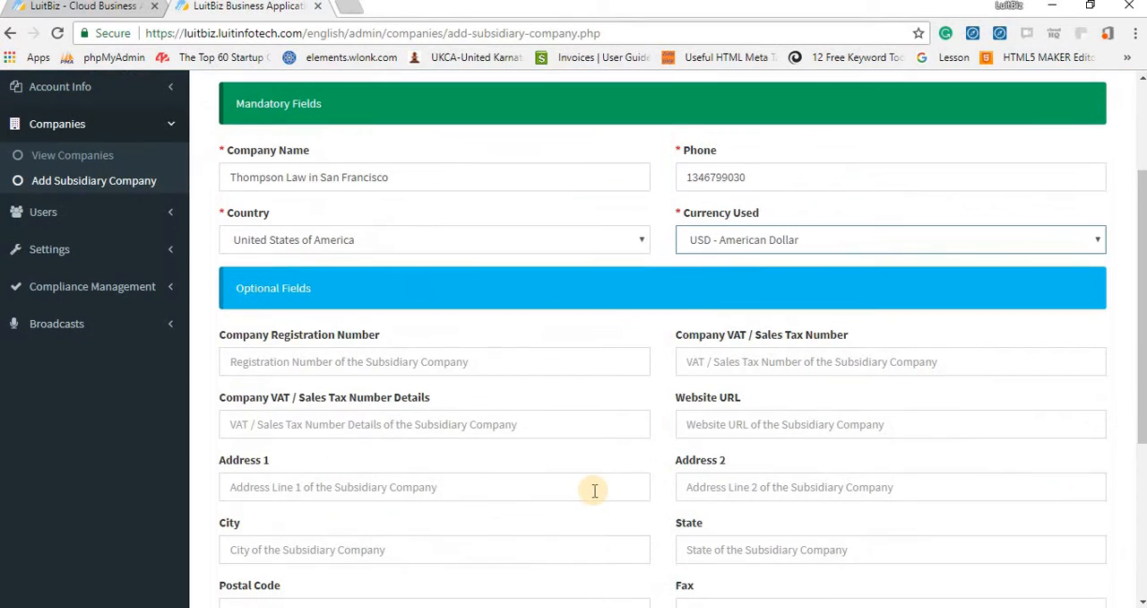
{"action": "scroll", "coordinate": [593, 490], "scroll_direction": "up", "scroll_amount": 1}
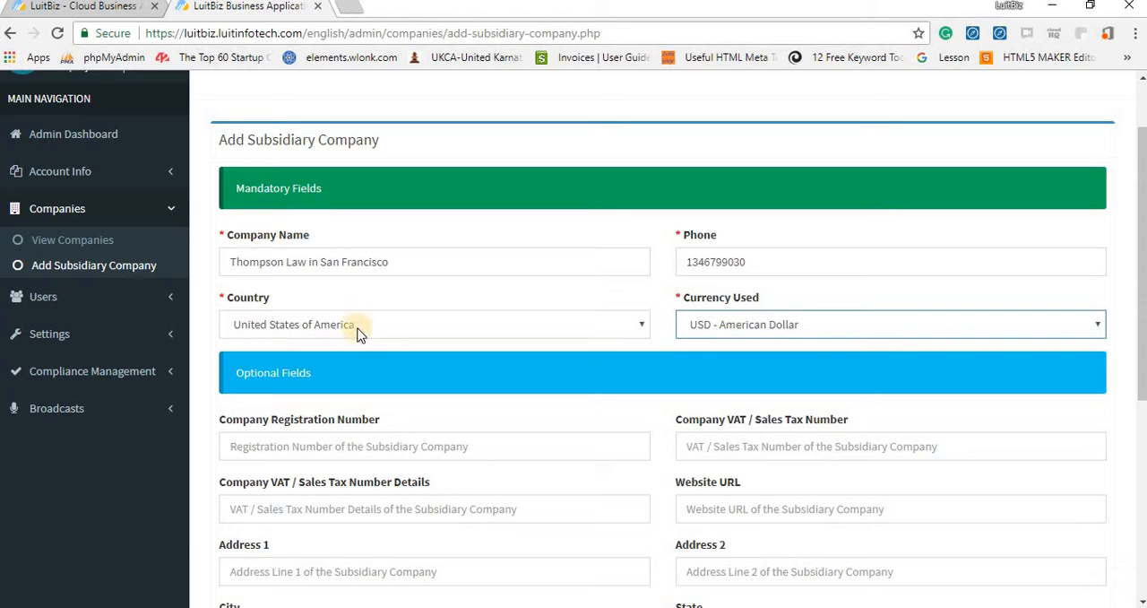
{"action": "scroll", "coordinate": [383, 389], "scroll_direction": "down", "scroll_amount": 4}
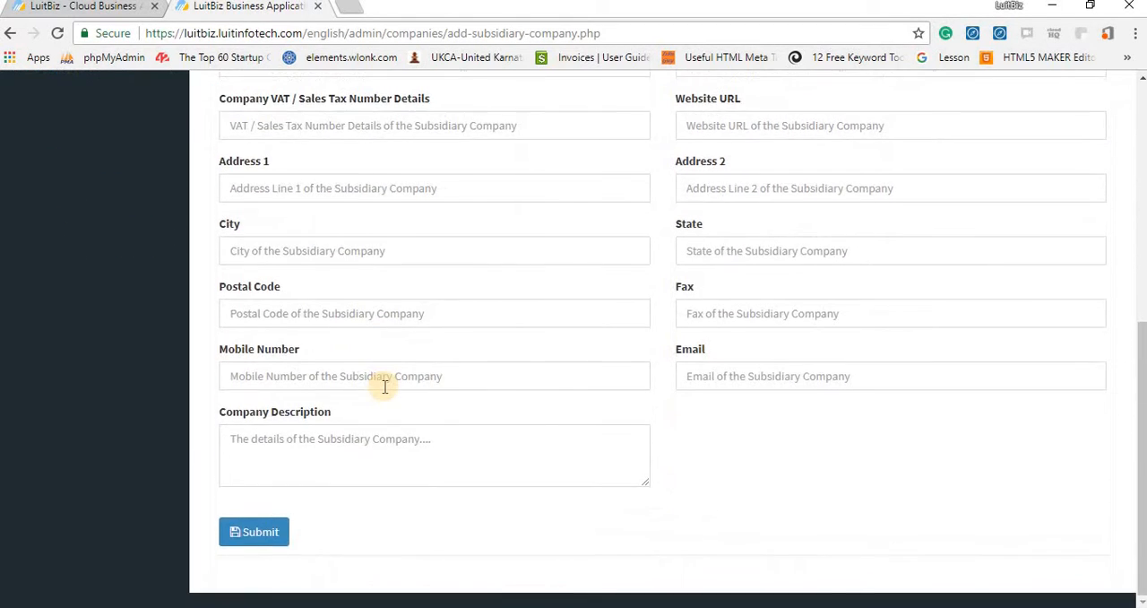
{"action": "scroll", "coordinate": [384, 386], "scroll_direction": "up", "scroll_amount": 5}
{"action": "scroll", "coordinate": [384, 386], "scroll_direction": "down", "scroll_amount": 4}
{"action": "scroll", "coordinate": [383, 387], "scroll_direction": "down", "scroll_amount": 2}
{"action": "left_click", "coordinate": [245, 537]}
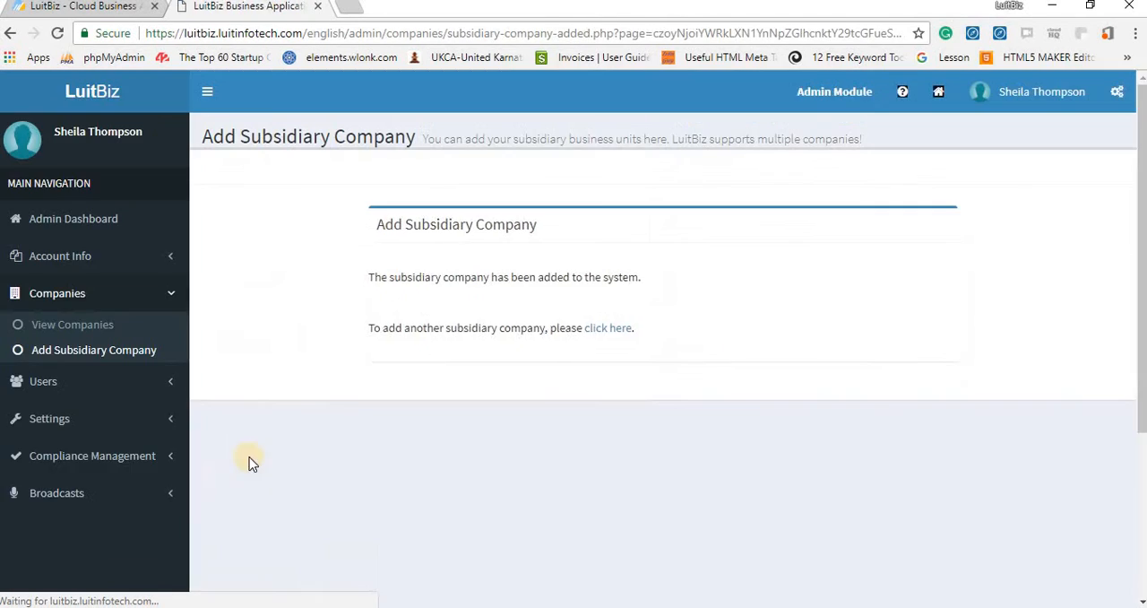
{"action": "left_click", "coordinate": [47, 325]}
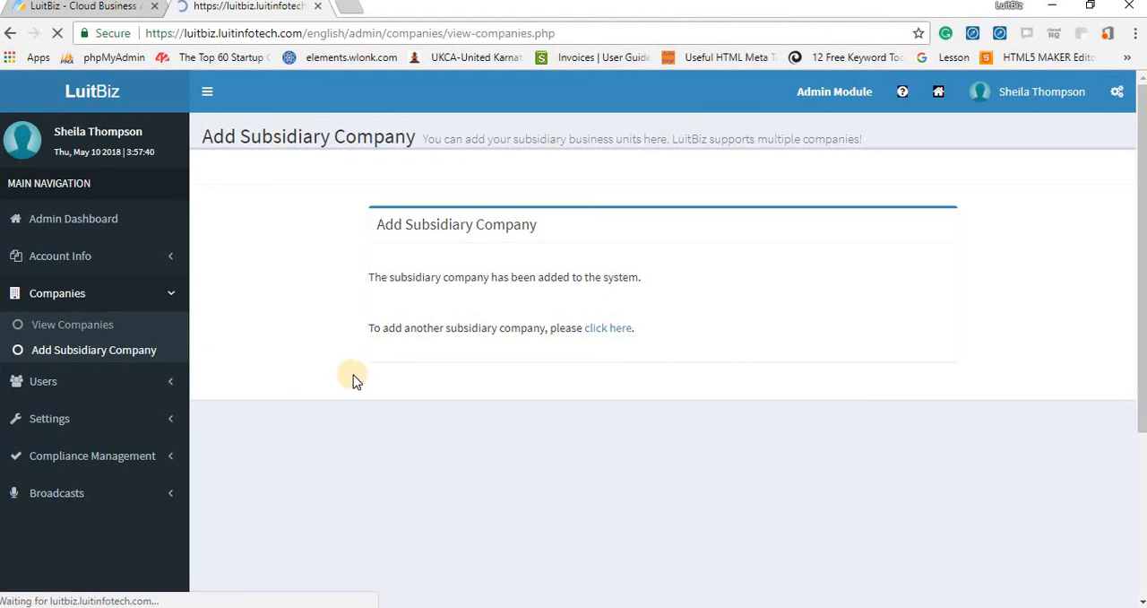
{"action": "scroll", "coordinate": [466, 448], "scroll_direction": "down", "scroll_amount": 1}
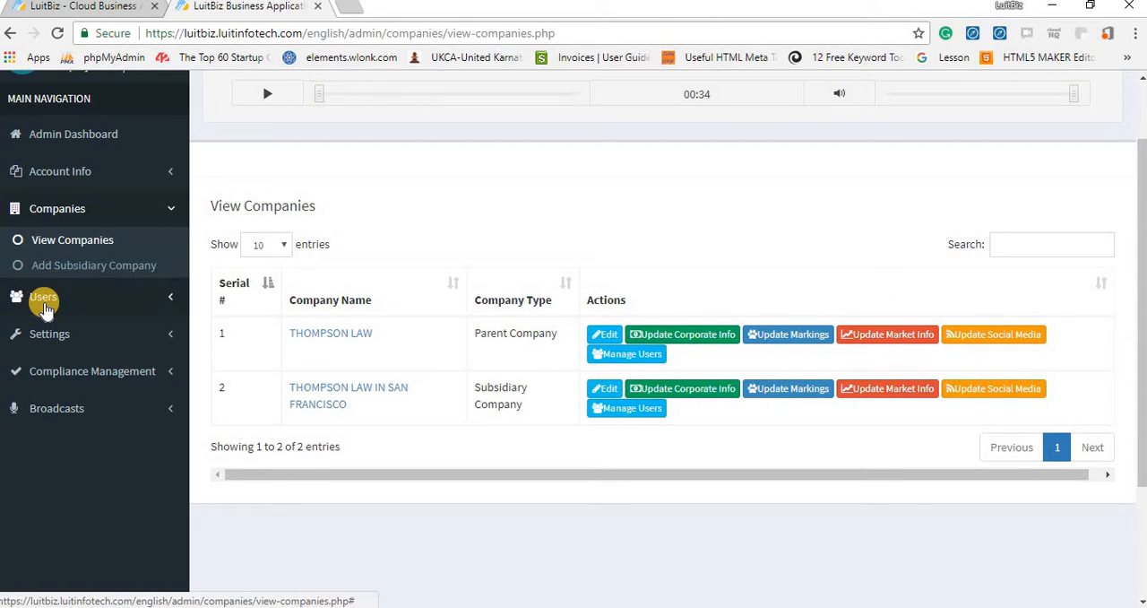
Start adding a document expiry alert setting and choose business-law as the DMS group receiving email alerts.
{"action": "left_click", "coordinate": [47, 331]}
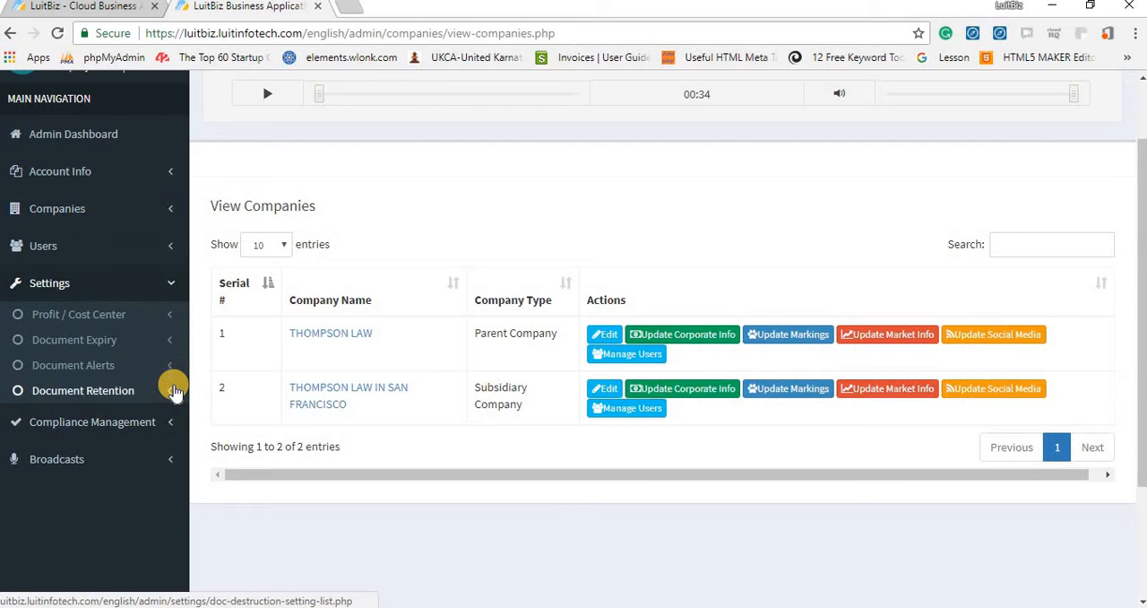
{"action": "left_click", "coordinate": [61, 341]}
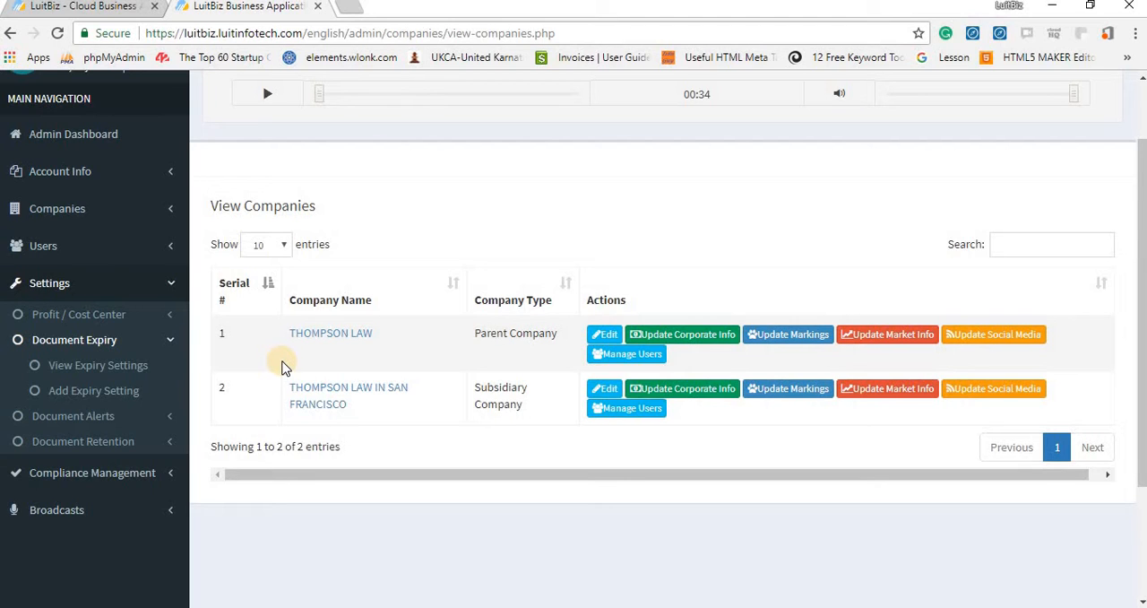
{"action": "left_click", "coordinate": [62, 390]}
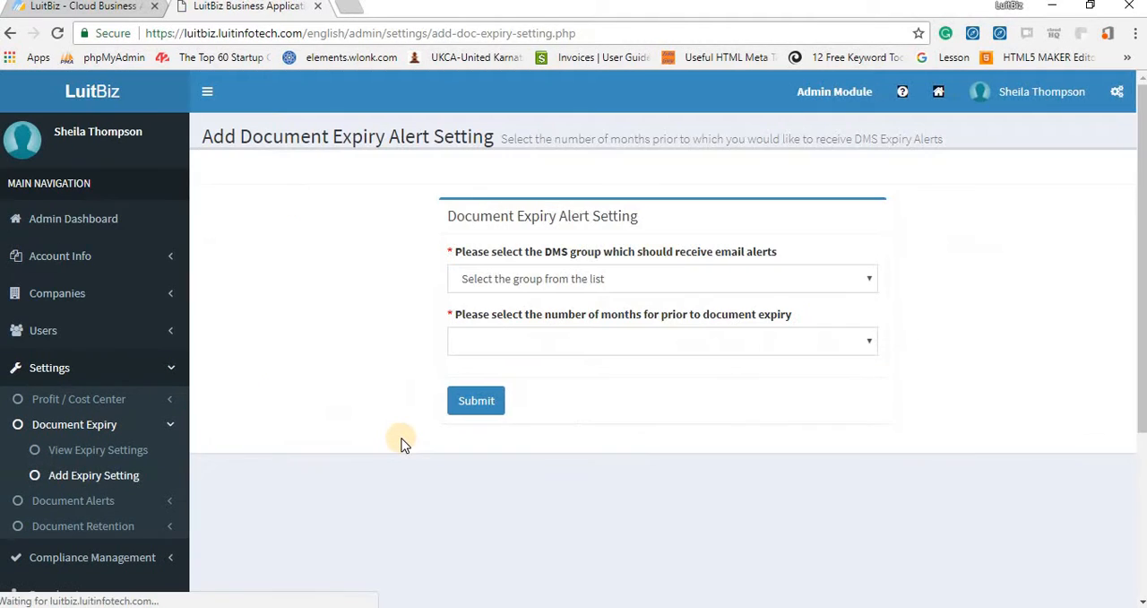
{"action": "left_click", "coordinate": [868, 281]}
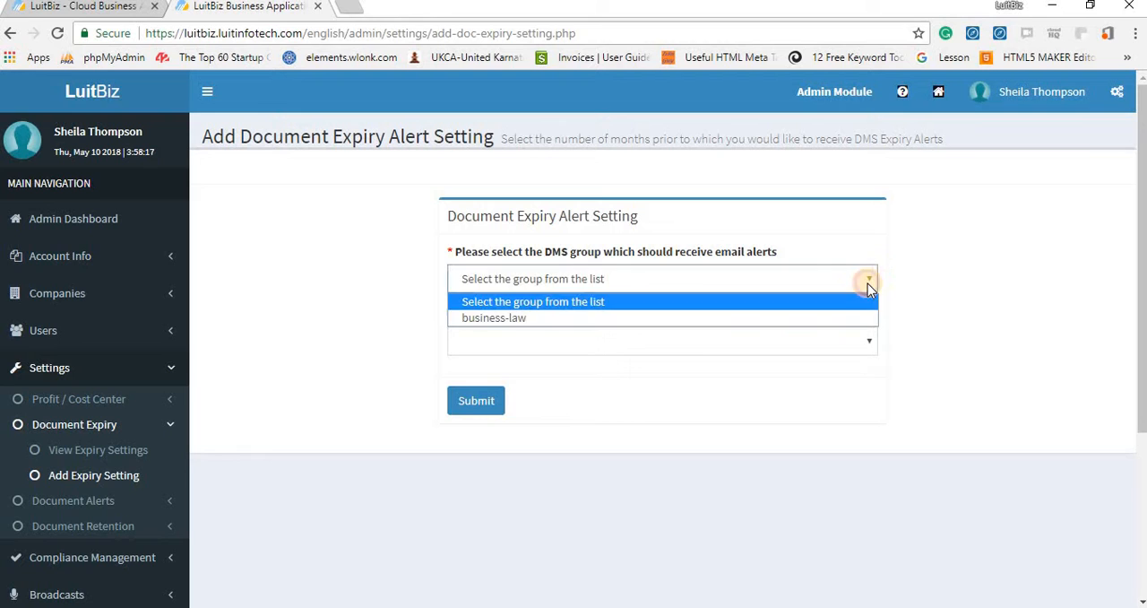
{"action": "left_click", "coordinate": [581, 319]}
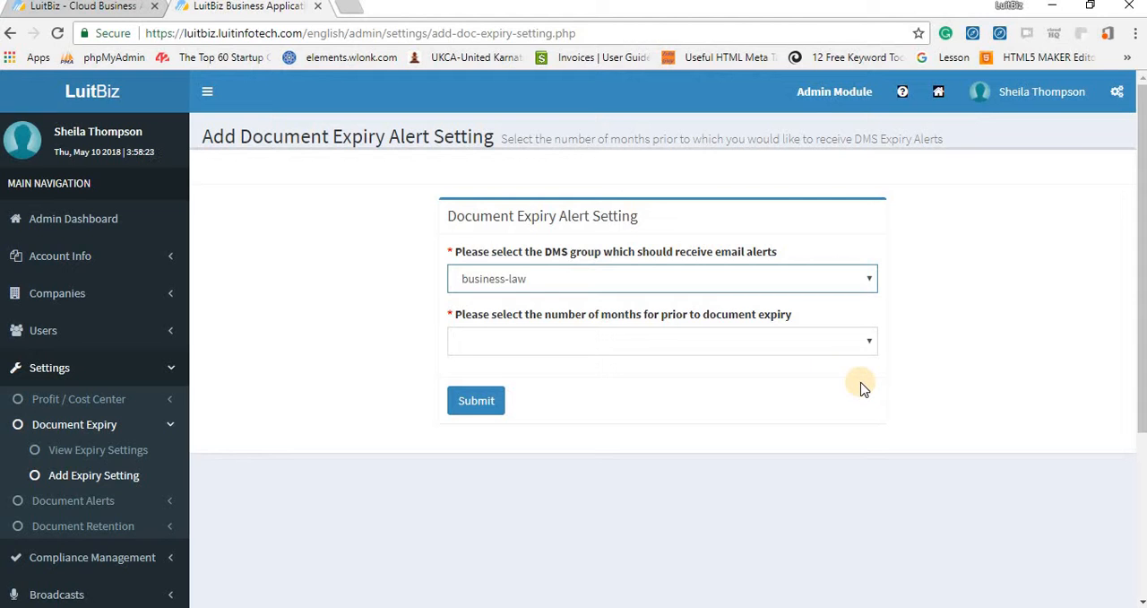
Set the expiry alert to 1 month prior to document expiry and submit the setting.
{"action": "left_click", "coordinate": [865, 340]}
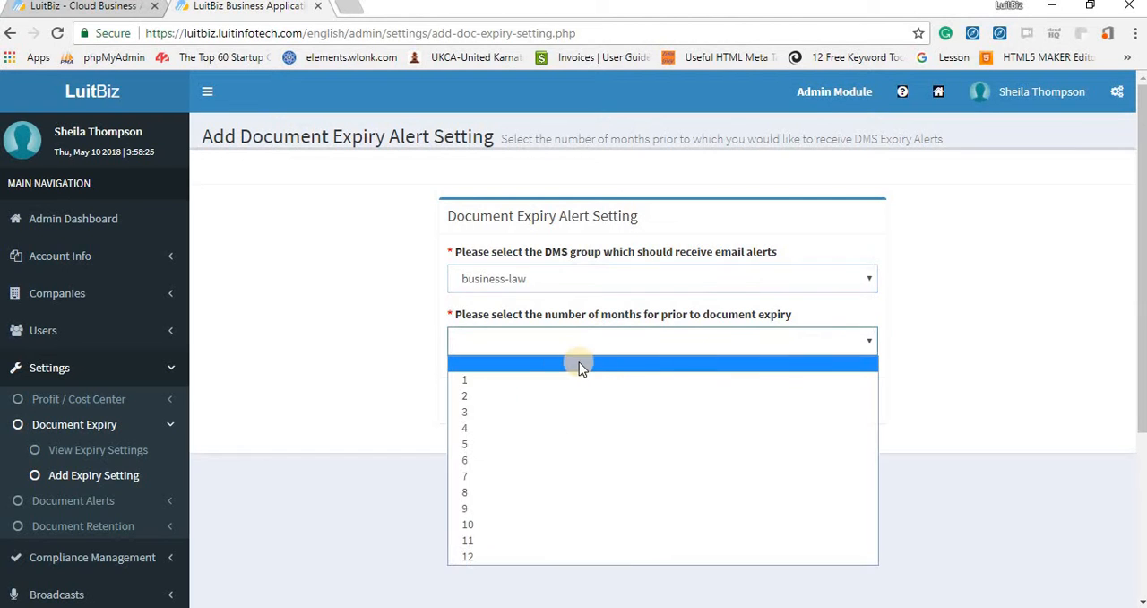
{"action": "left_click", "coordinate": [530, 379]}
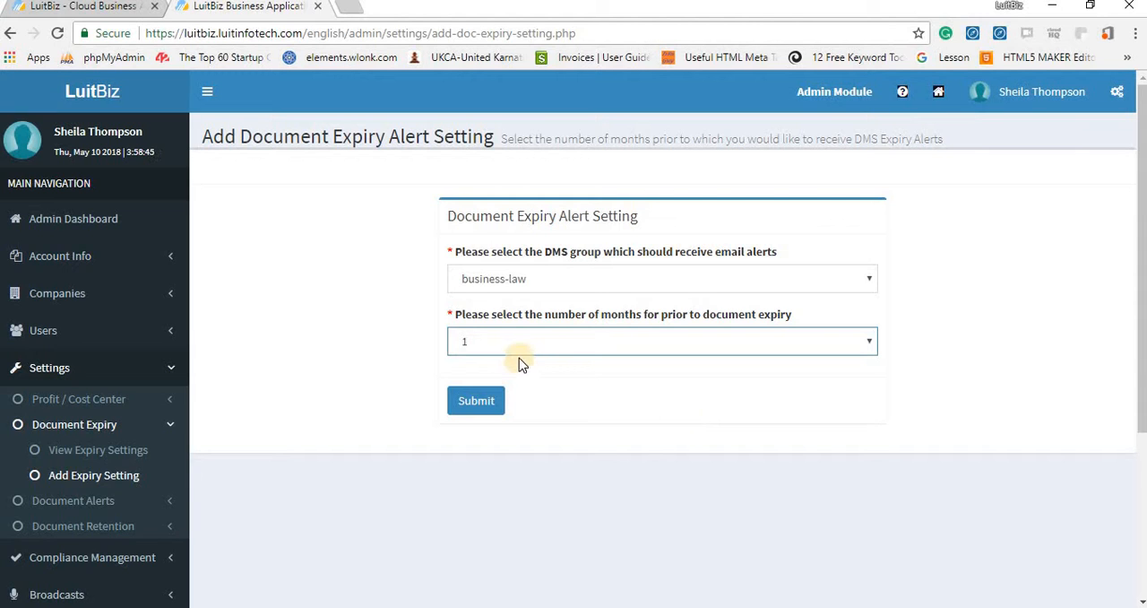
{"action": "left_click", "coordinate": [466, 405]}
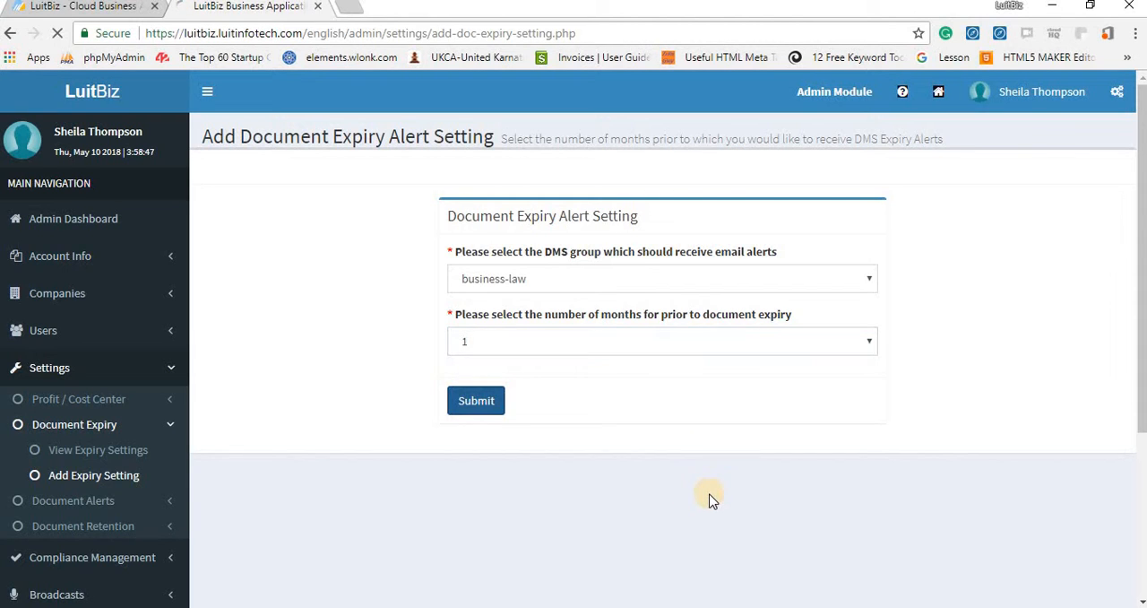